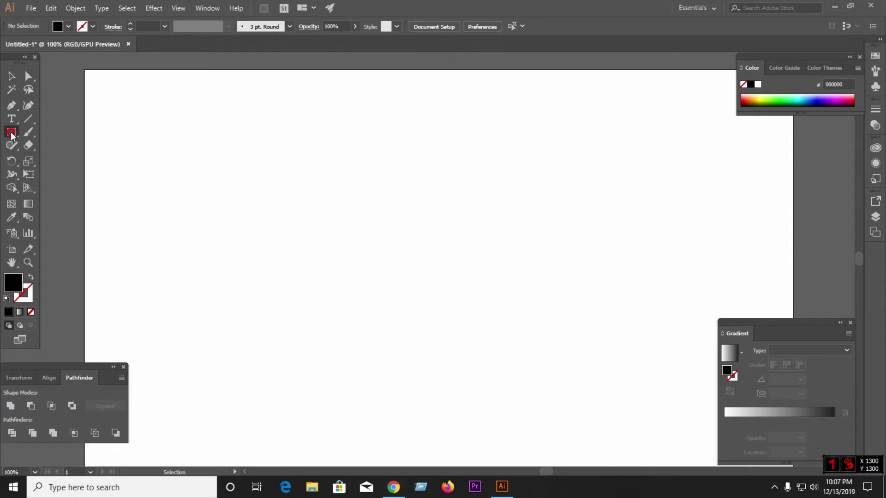
Draw a circle with the Ellipse Tool and nudge it down and right.
drag(12, 135, 69, 158)
drag(347, 201, 384, 236)
click(12, 77)
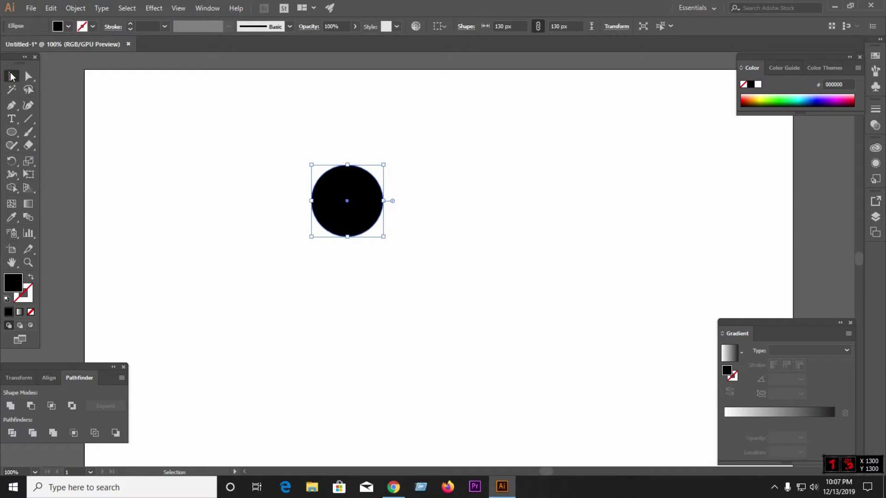
drag(362, 203, 373, 234)
Remove the circle's fill and give it a 27 pt black stroke.
click(31, 312)
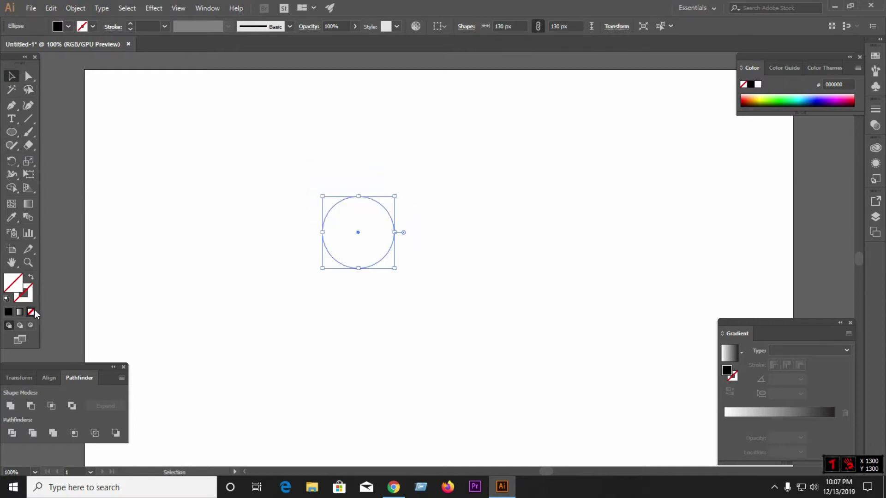
click(26, 295)
click(131, 24)
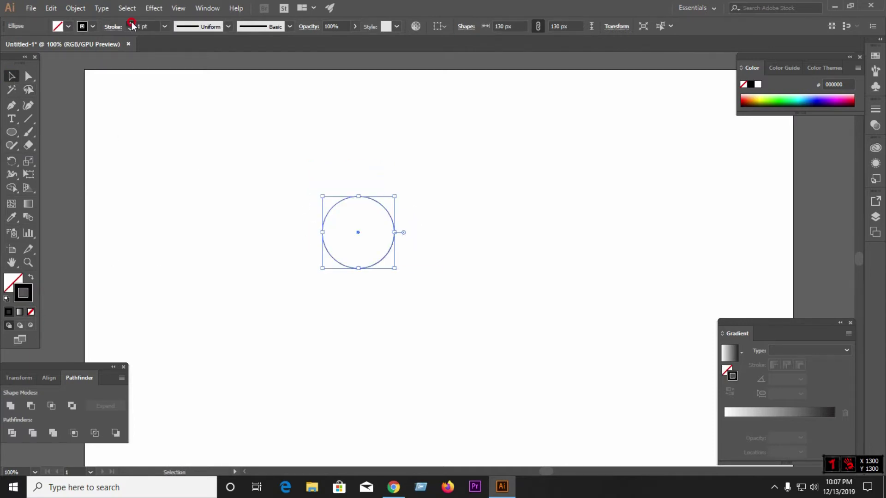
click(131, 24)
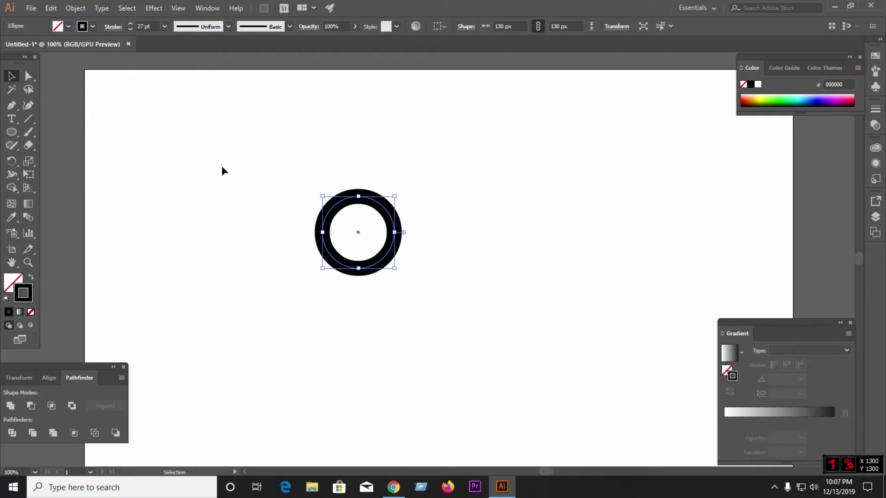
click(176, 191)
Expand the ring's fill and stroke into a solid shape and move it down-right.
click(393, 243)
click(73, 8)
click(113, 126)
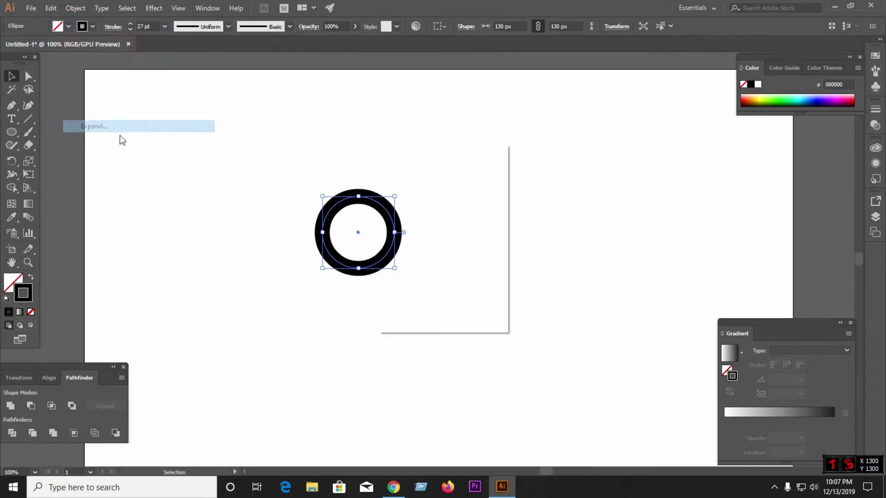
click(416, 304)
drag(400, 264, 449, 287)
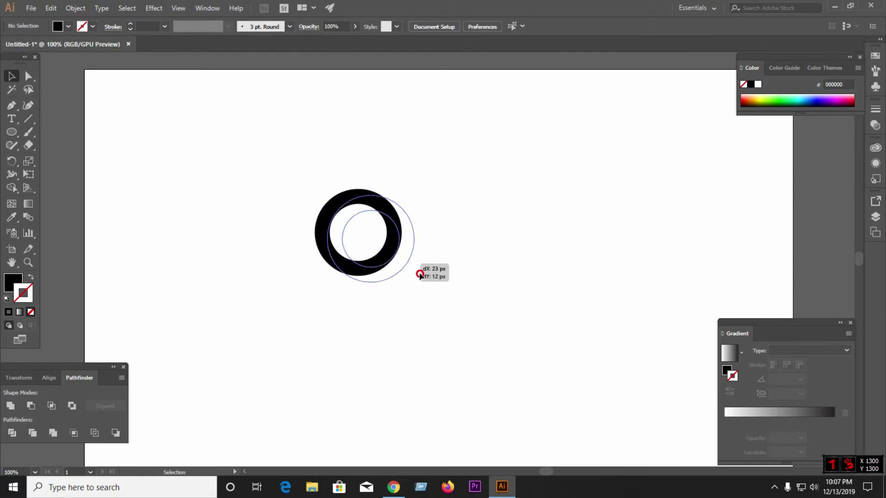
click(32, 119)
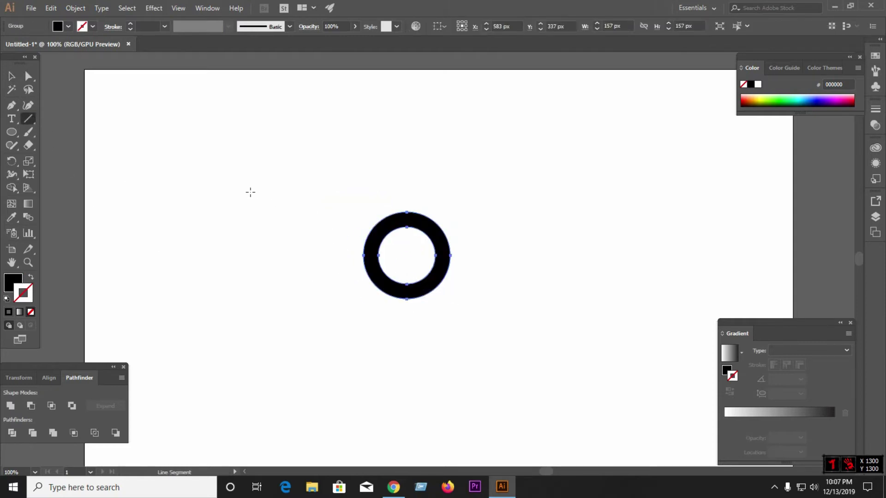
Draw two lines fanning right from the ring's left anchor point.
drag(378, 255, 465, 216)
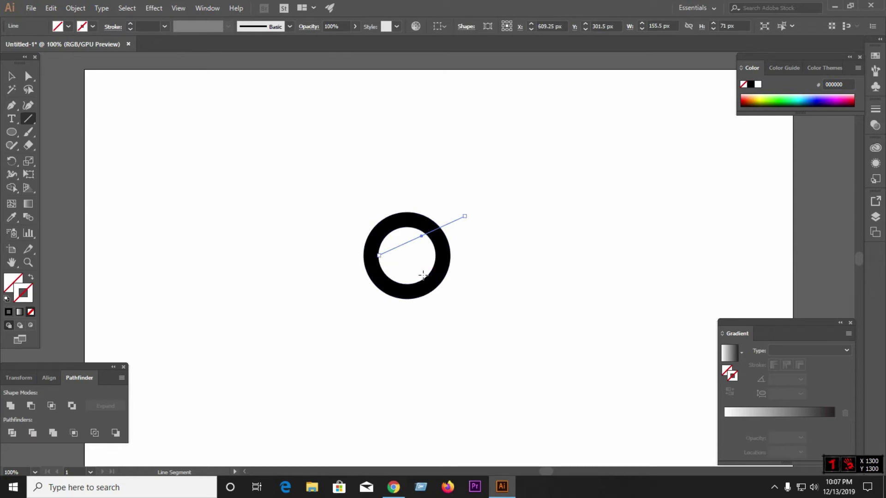
drag(467, 285, 378, 256)
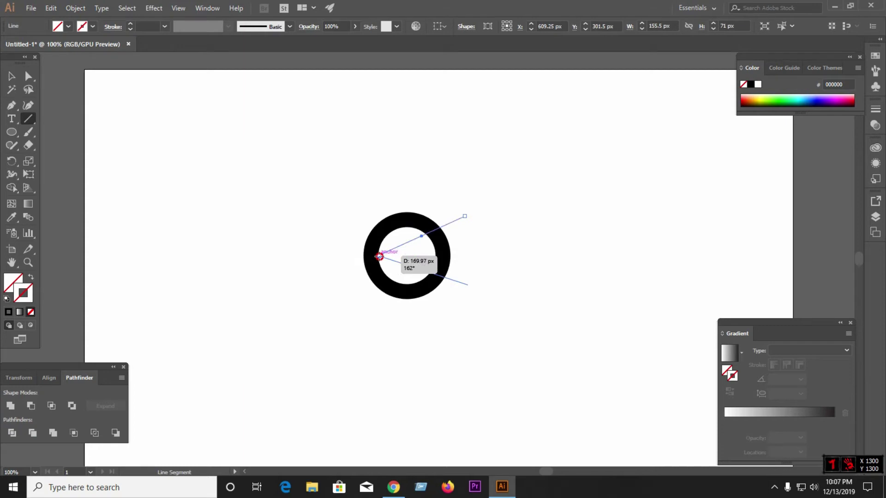
key(v)
Divide the ring along both lines with Pathfinder, ungroup, and select the right wedge.
drag(279, 179, 433, 308)
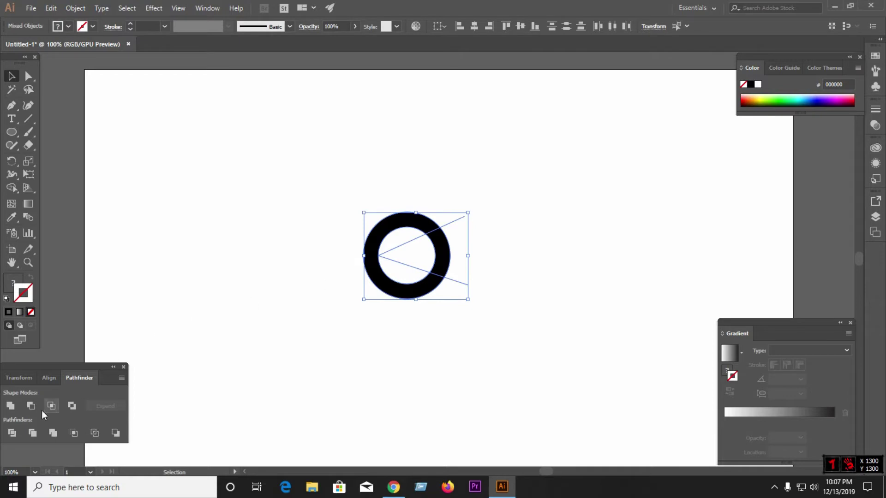
click(18, 433)
right_click(425, 256)
click(464, 340)
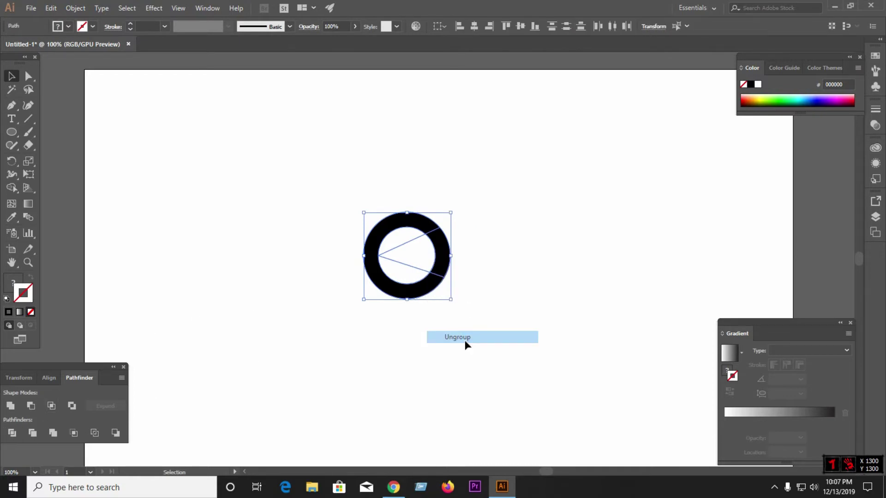
click(440, 270)
Delete the right wedge and round both tips of the C with live corners.
key(Delete)
click(489, 267)
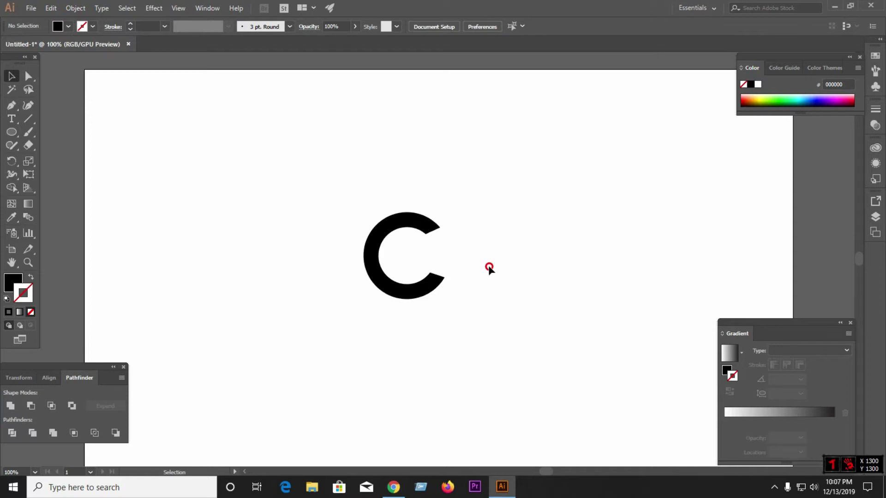
click(29, 77)
click(432, 221)
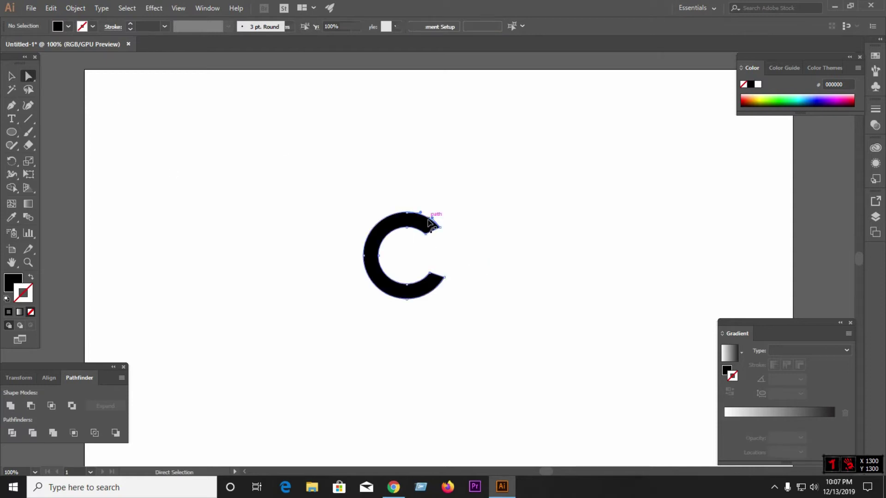
click(433, 231)
scroll(437, 238, up, 3)
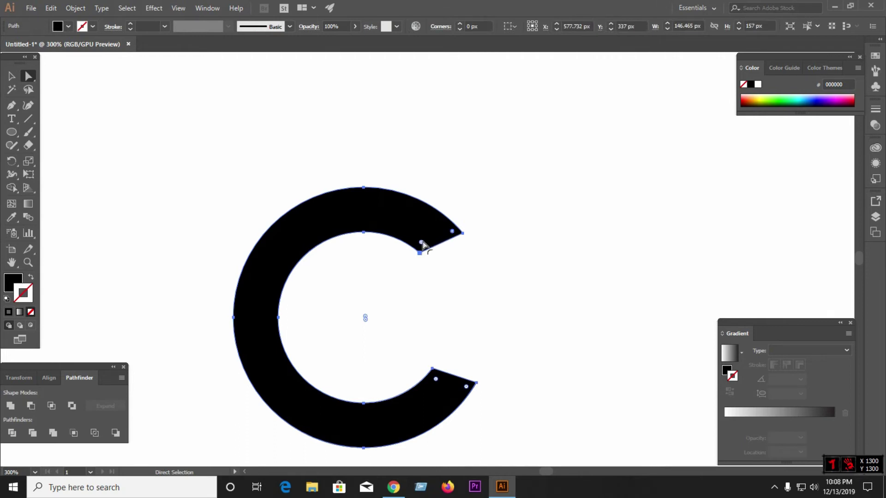
drag(422, 245, 273, 198)
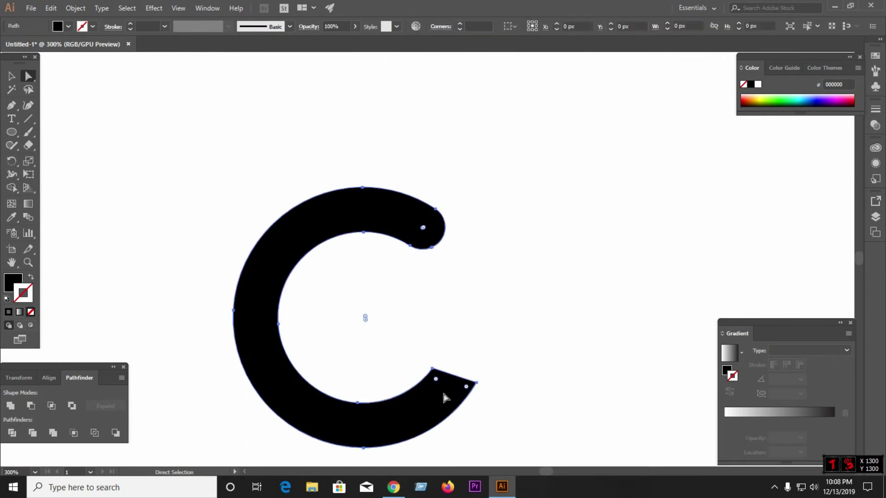
mouse_move(468, 387)
mouse_down()
mouse_move(445, 335)
mouse_move(423, 323)
mouse_move(461, 297)
mouse_up()
click(389, 290)
Select and delete the stray leftover arc path near the C.
scroll(387, 288, down, 2)
drag(374, 208, 458, 205)
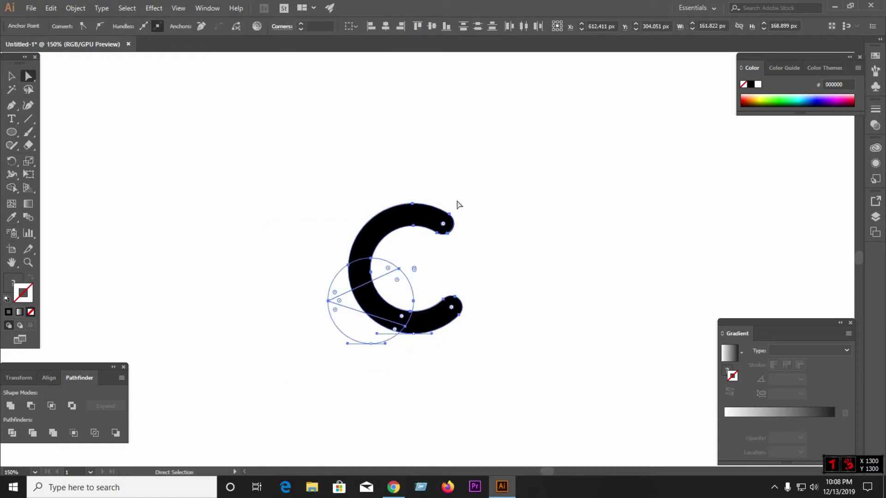
click(307, 275)
drag(342, 340, 342, 341)
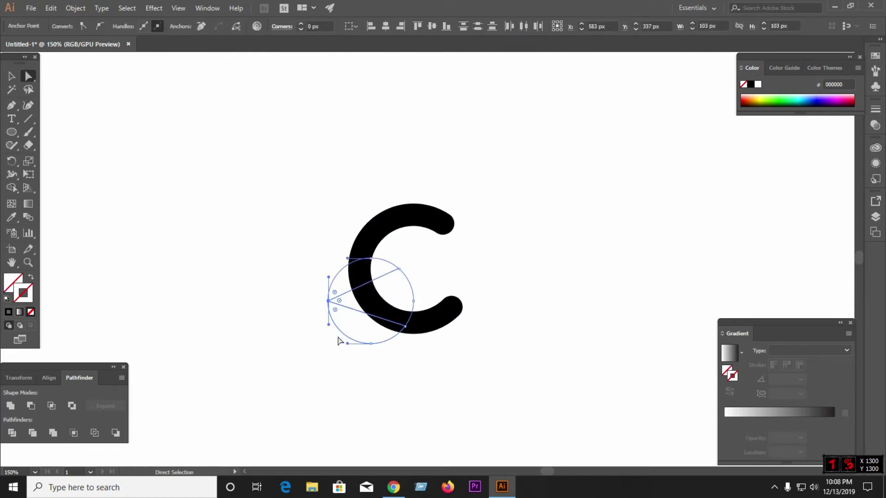
key(Delete)
key(ctrl+a)
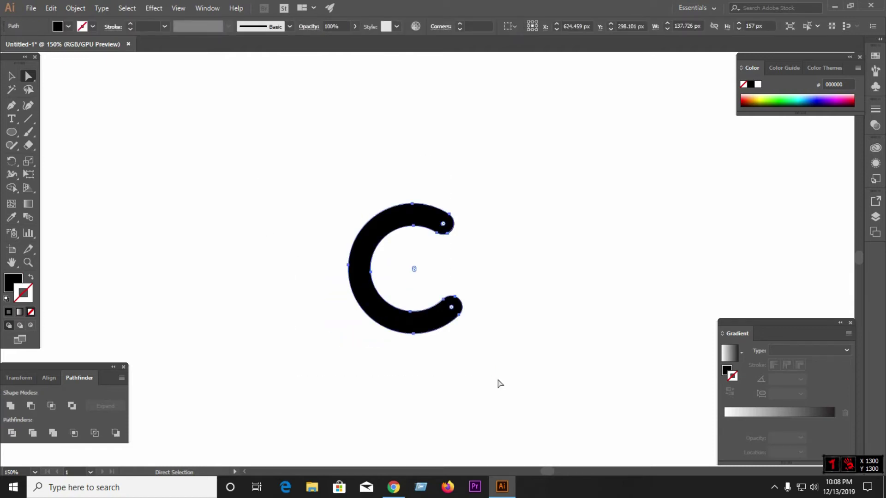
Rotate the C slightly with the Selection Tool.
click(12, 77)
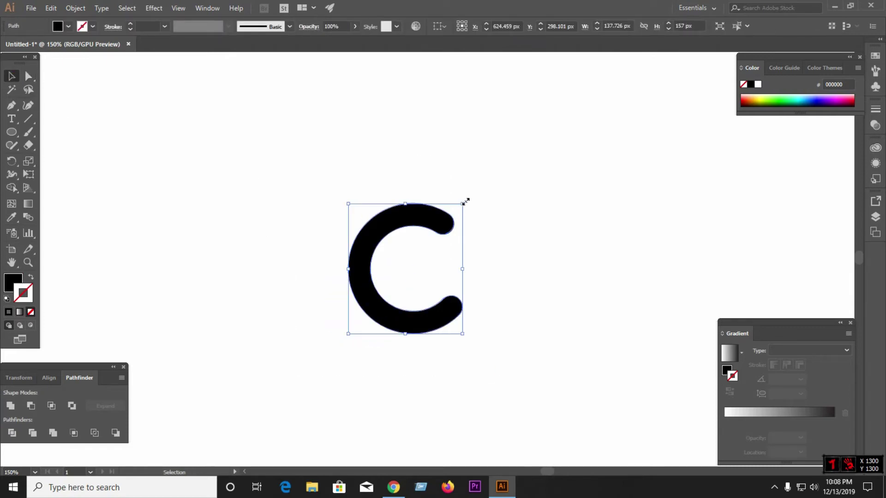
click(465, 200)
click(439, 220)
drag(464, 201, 490, 202)
click(232, 215)
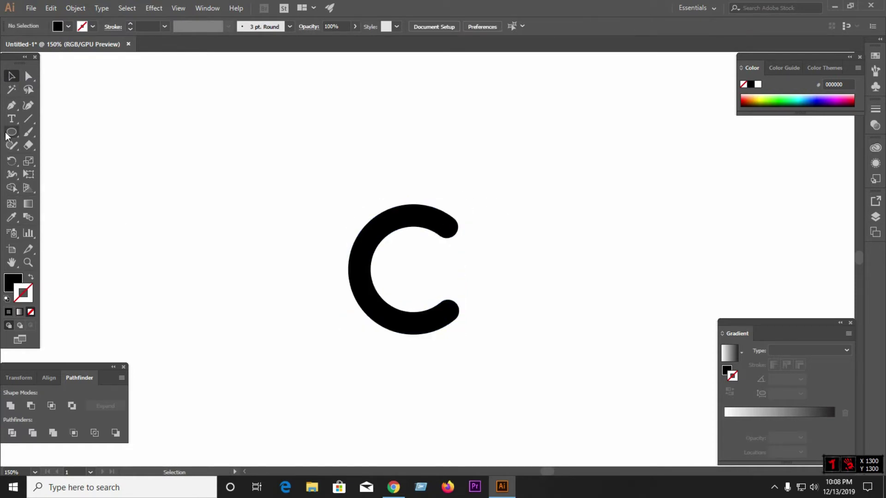
Draw an 18 px black dot left of the C and shrink it smaller.
drag(6, 135, 63, 157)
mouse_move(144, 179)
mouse_down()
mouse_move(151, 188)
mouse_move(232, 166)
mouse_move(275, 204)
mouse_move(261, 191)
mouse_move(276, 256)
mouse_move(298, 209)
mouse_up()
key(v)
click(146, 193)
key(l)
scroll(228, 203, up, 2)
scroll(235, 217, up, 1)
click(255, 233)
scroll(256, 233, down, 3)
Alt-drag several copies of the dot into a scattered cluster.
mouse_move(261, 239)
mouse_down()
mouse_move(243, 257)
mouse_move(303, 307)
mouse_up()
drag(298, 209, 331, 245)
drag(303, 307, 276, 283)
mouse_move(331, 246)
mouse_down()
mouse_move(331, 267)
mouse_move(294, 229)
mouse_up()
click(361, 272)
Move the large dot over the C's left edge and a small dot closer.
drag(254, 172, 422, 273)
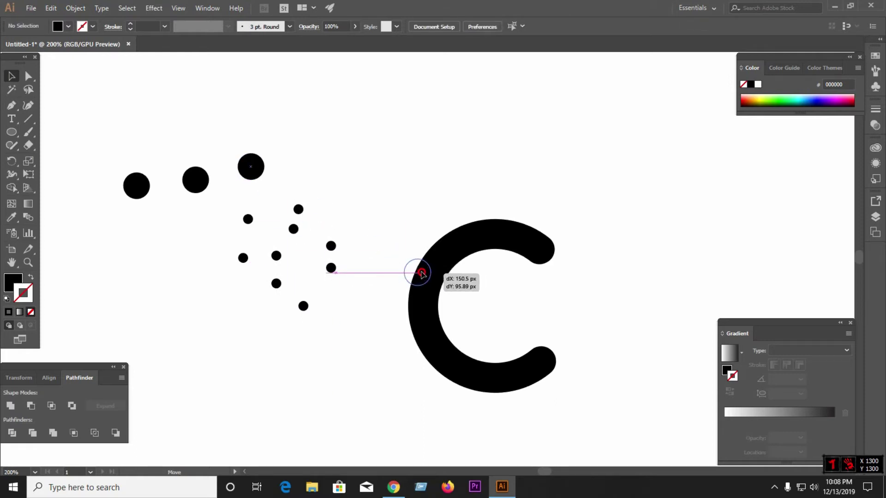
drag(422, 273, 422, 273)
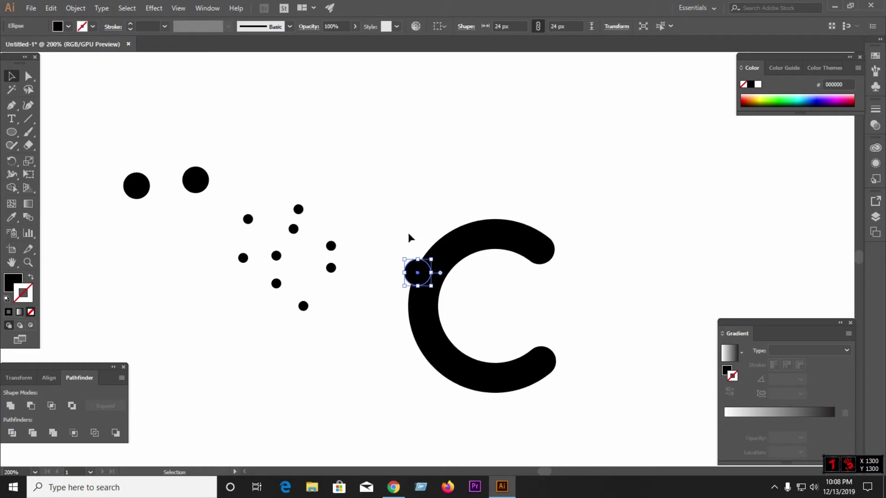
click(402, 220)
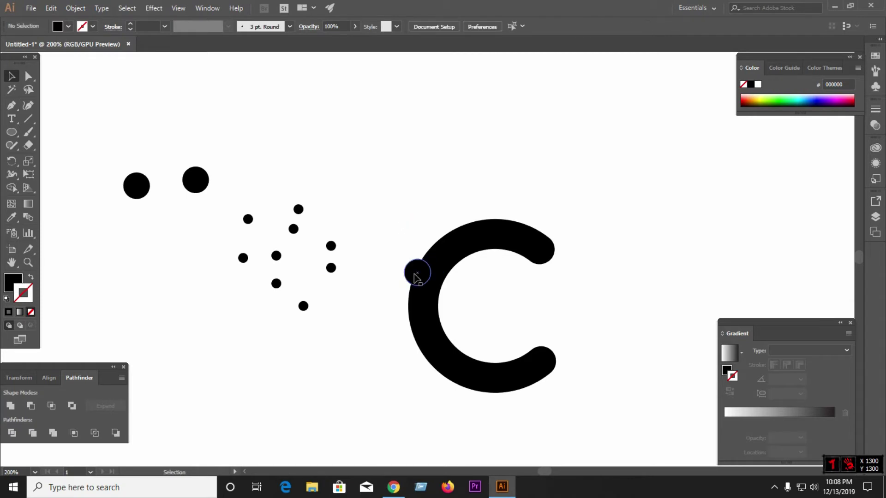
drag(298, 232, 377, 244)
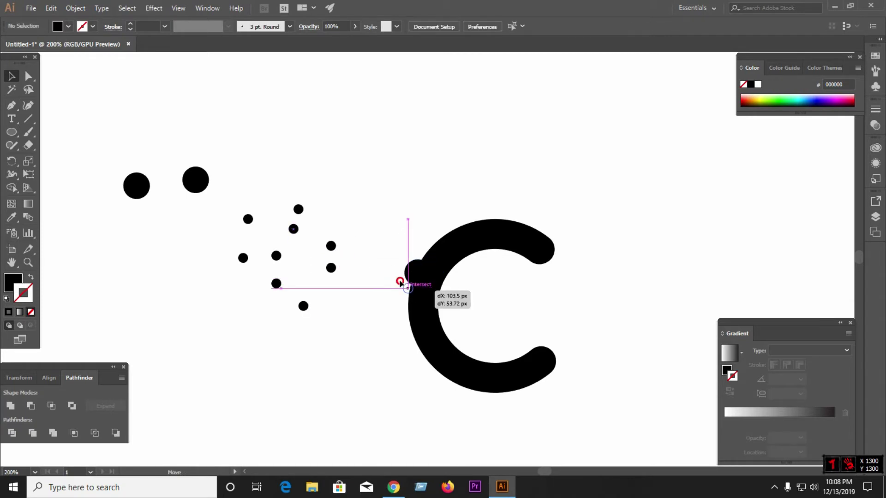
Fill the C with red DD2A2A.
click(435, 268)
double_click(9, 286)
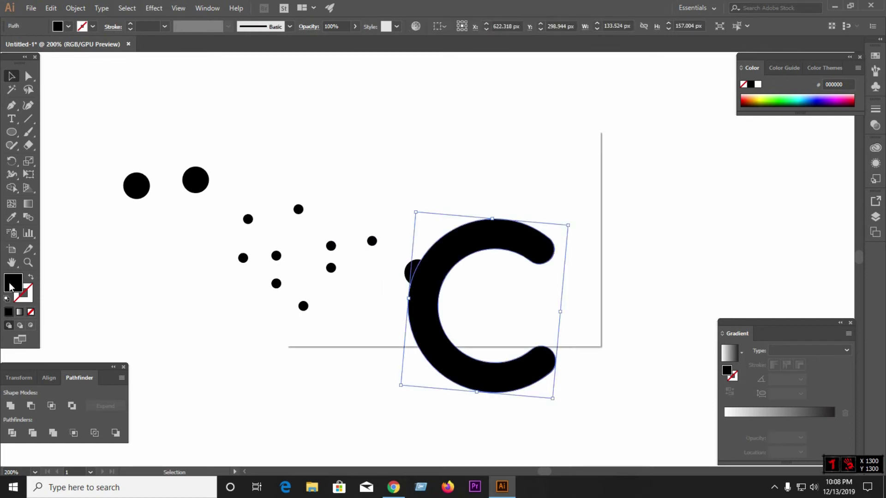
click(409, 184)
click(560, 173)
click(490, 148)
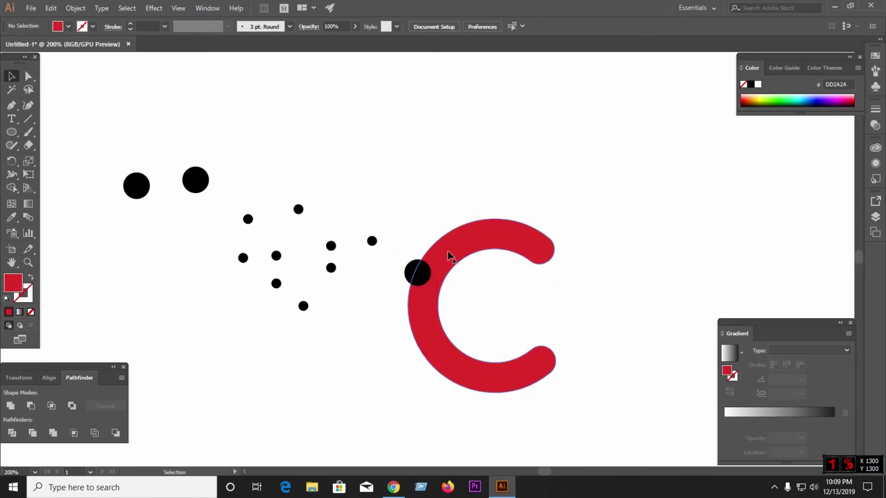
scroll(409, 295, up, 2)
Move small dots up against the C's edge and enlarge one to double size.
mouse_move(335, 187)
mouse_down()
mouse_move(424, 302)
mouse_move(433, 301)
mouse_move(413, 291)
mouse_up()
drag(209, 323, 450, 218)
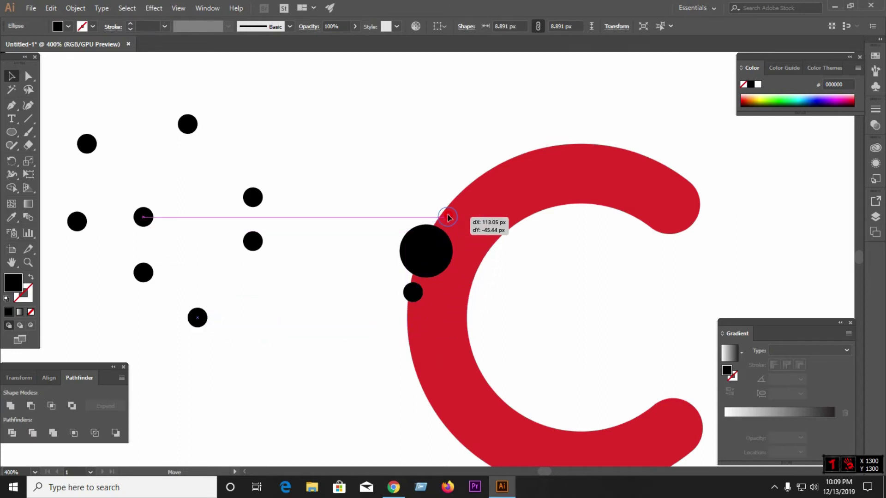
drag(447, 217, 450, 218)
click(251, 201)
mouse_move(263, 207)
mouse_down()
mouse_move(412, 327)
mouse_move(436, 330)
mouse_move(411, 333)
mouse_up()
click(389, 349)
click(375, 343)
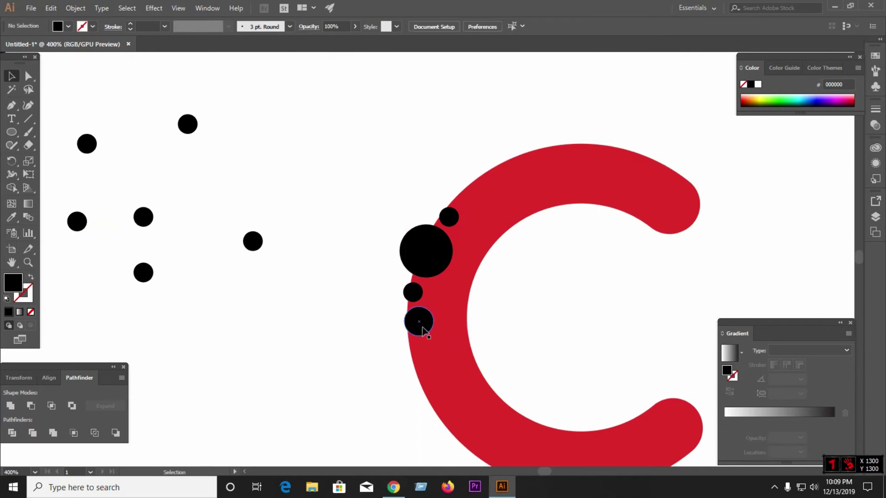
Copy a dot onto the C's left edge and align a small dot with the big dot.
drag(144, 223, 442, 306)
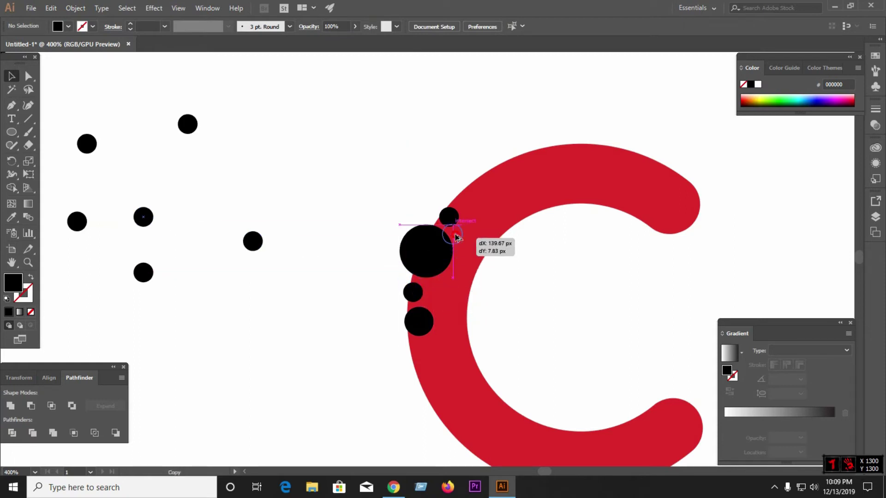
mouse_move(442, 306)
mouse_down()
mouse_move(392, 282)
mouse_move(398, 267)
mouse_up()
alt+scroll(392, 279, up, 1)
alt+scroll(391, 275, up, 3)
click(399, 282)
drag(386, 236, 373, 130)
alt+scroll(369, 248, down, 3)
Duplicate and rearrange small dots around the big dot to fill out the cluster.
mouse_move(365, 210)
mouse_down()
mouse_move(306, 202)
mouse_move(316, 161)
mouse_move(372, 125)
mouse_up()
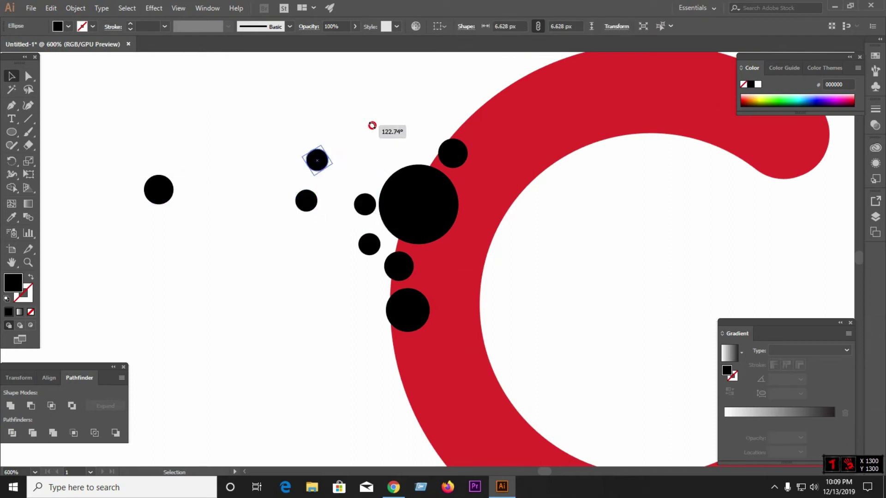
drag(158, 190, 336, 190)
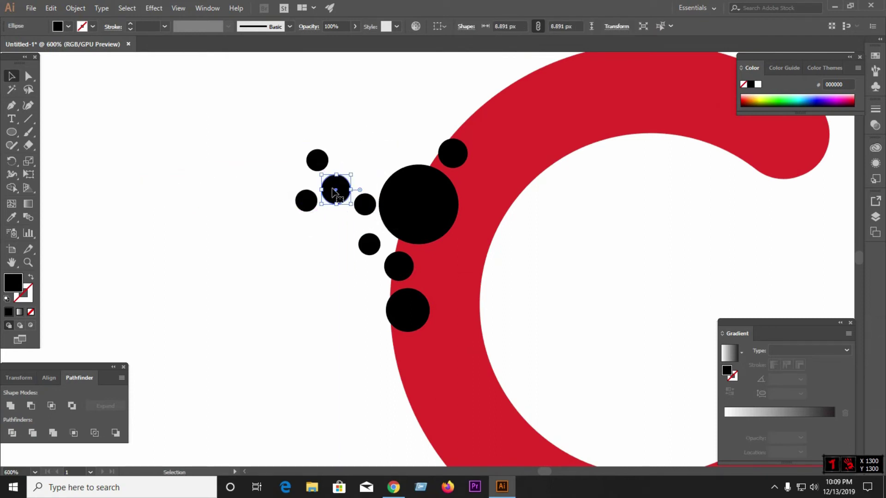
drag(364, 204, 336, 227)
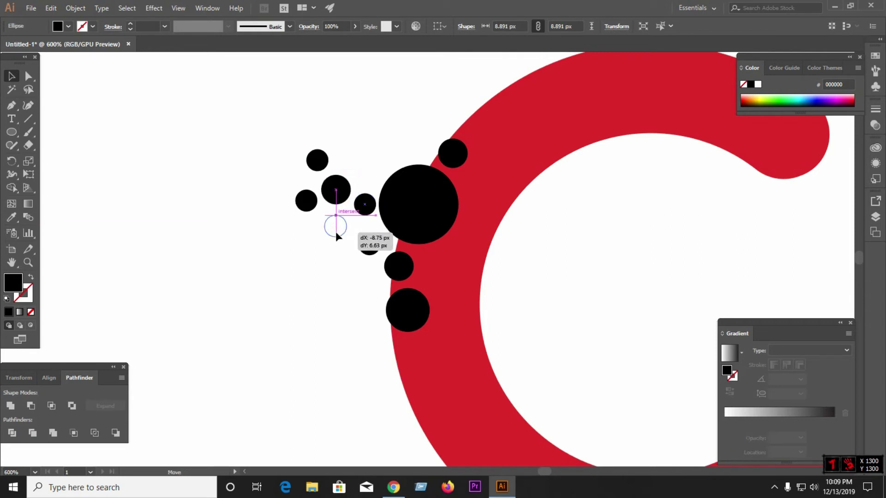
mouse_move(322, 159)
mouse_down()
mouse_move(375, 188)
mouse_move(375, 159)
mouse_up()
drag(336, 226, 365, 206)
drag(369, 160, 289, 143)
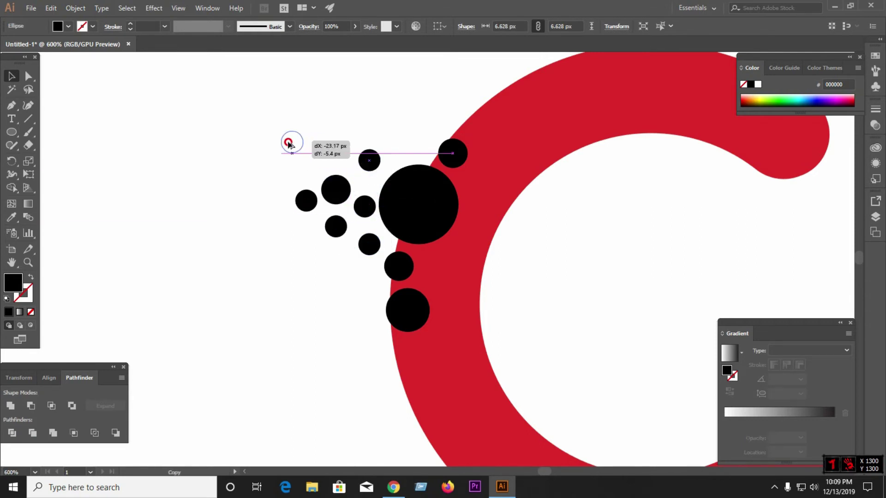
drag(369, 160, 337, 121)
mouse_move(289, 143)
mouse_down()
mouse_move(250, 175)
mouse_move(330, 157)
mouse_up()
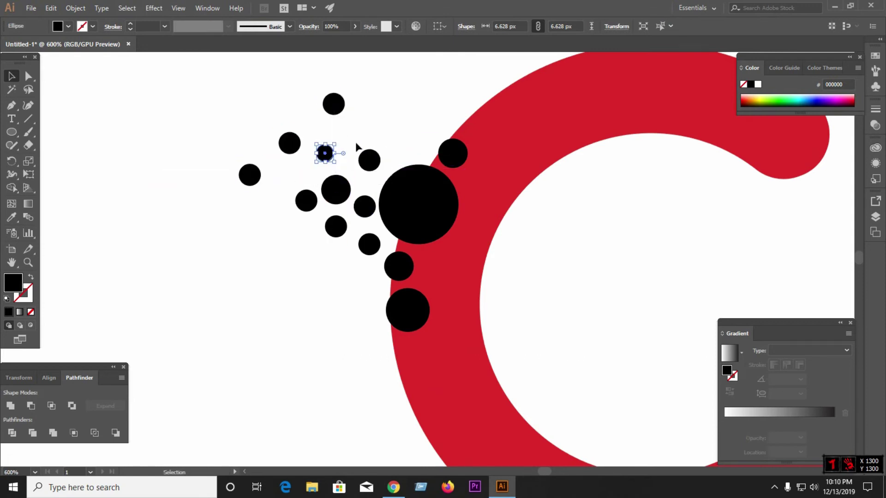
scroll(315, 194, down, 3)
scroll(293, 203, up, 2)
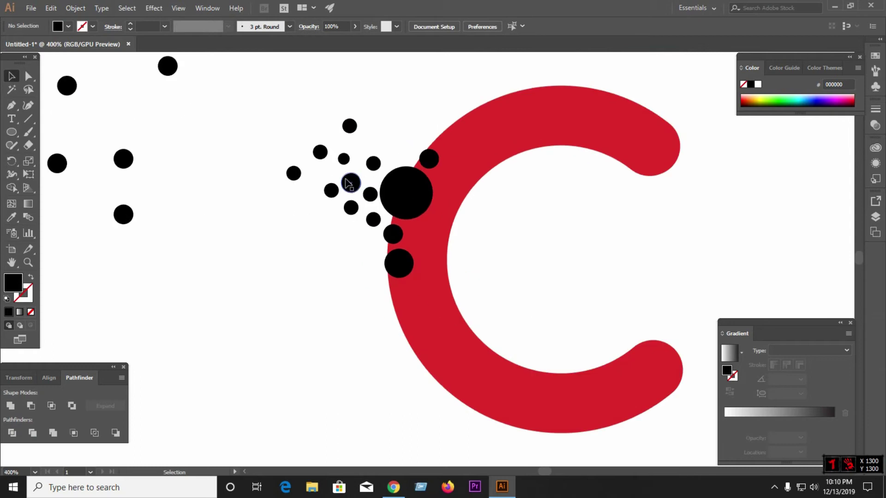
Copy another small dot into the lower cluster and nudge it into place.
mouse_move(372, 167)
mouse_down()
mouse_move(308, 226)
mouse_move(303, 200)
mouse_up()
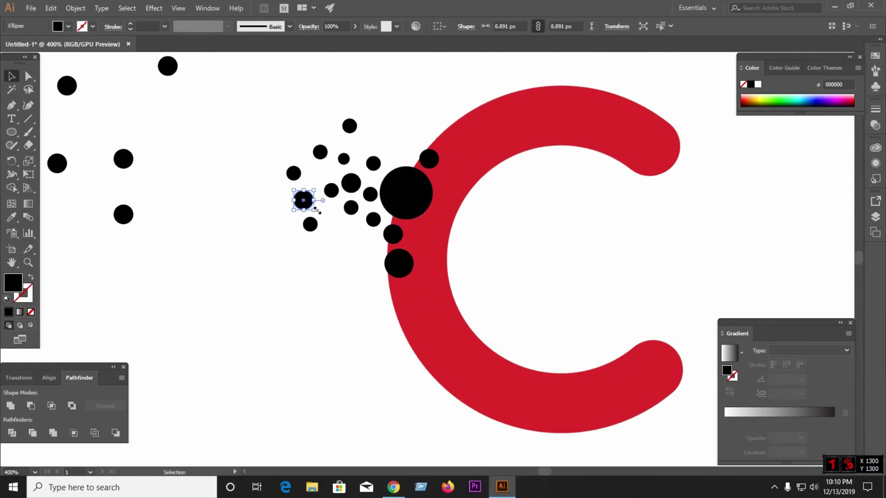
drag(304, 203, 368, 240)
scroll(349, 241, up, 2)
click(345, 242)
scroll(395, 292, down, 2)
scroll(377, 341, down, 2)
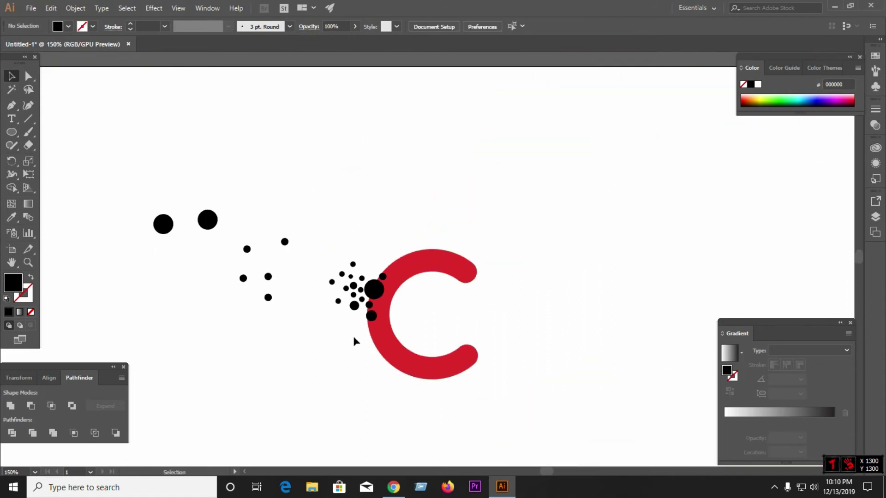
scroll(353, 335, up, 1)
Alt-drag a copy of the dot cluster up and right, separating overlapping dots.
drag(291, 227, 346, 323)
mouse_move(347, 280)
mouse_down()
mouse_move(376, 212)
mouse_move(357, 254)
mouse_up()
click(226, 204)
scroll(349, 246, up, 3)
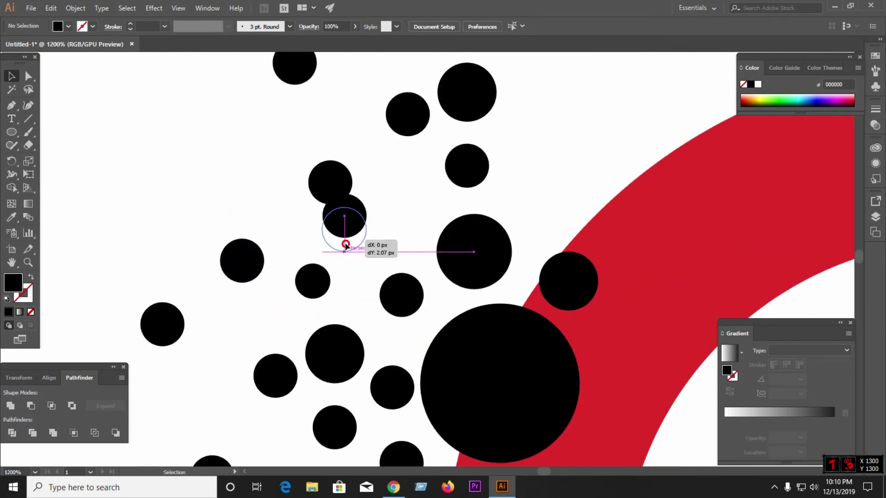
click(401, 267)
scroll(401, 267, down, 3)
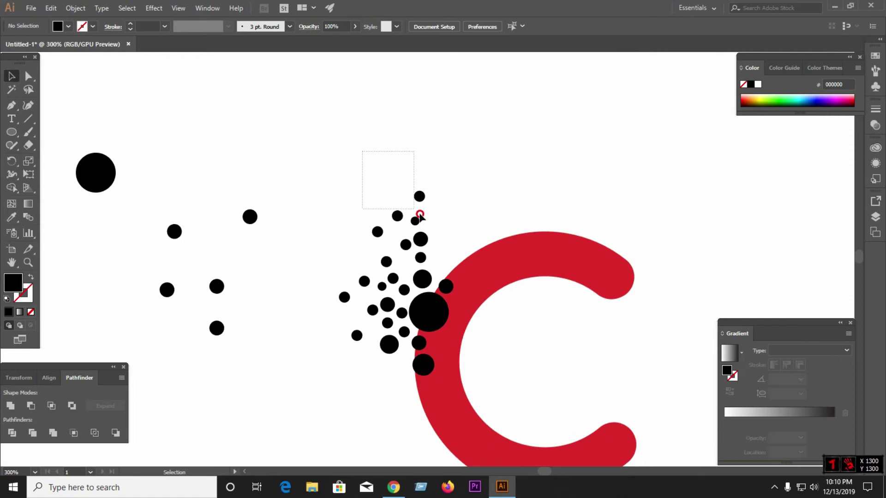
Delete the extra upper dots and copy the cluster upward along the C's edge.
drag(449, 247, 449, 247)
key(Delete)
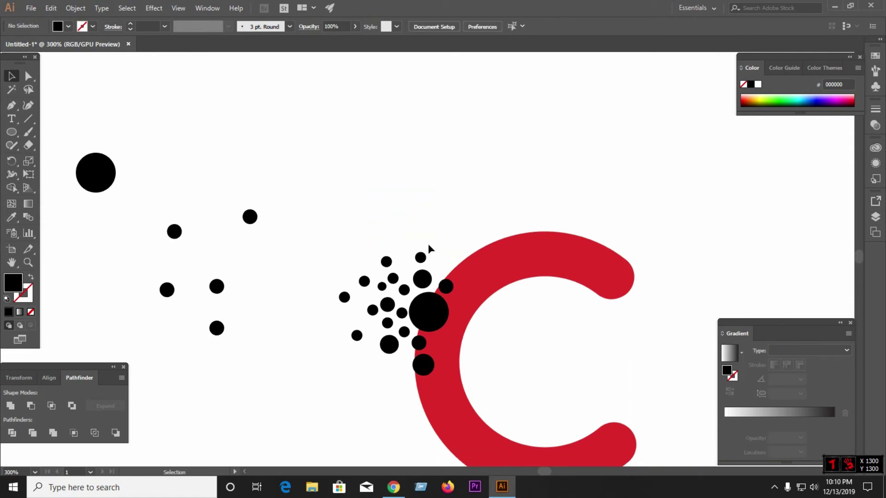
drag(387, 364, 387, 365)
drag(390, 292, 406, 225)
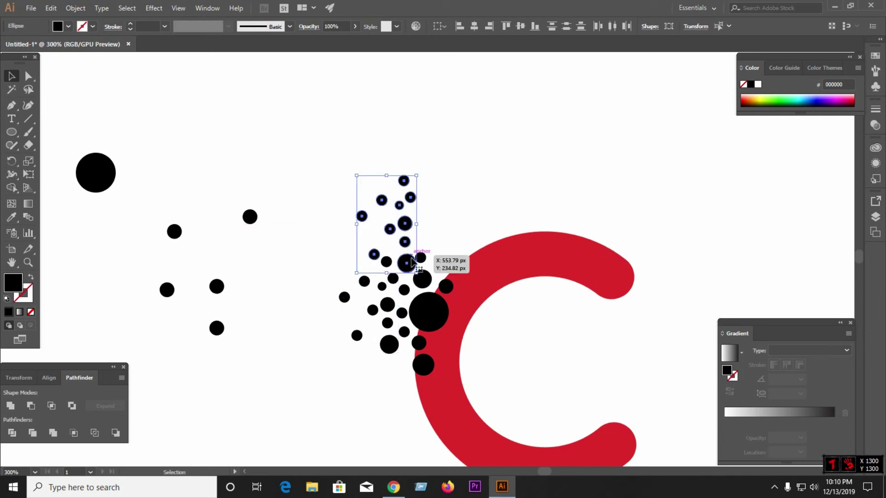
click(450, 244)
Reposition individual dots to fill gaps and space the cluster evenly.
scroll(436, 253, up, 3)
drag(453, 248, 470, 248)
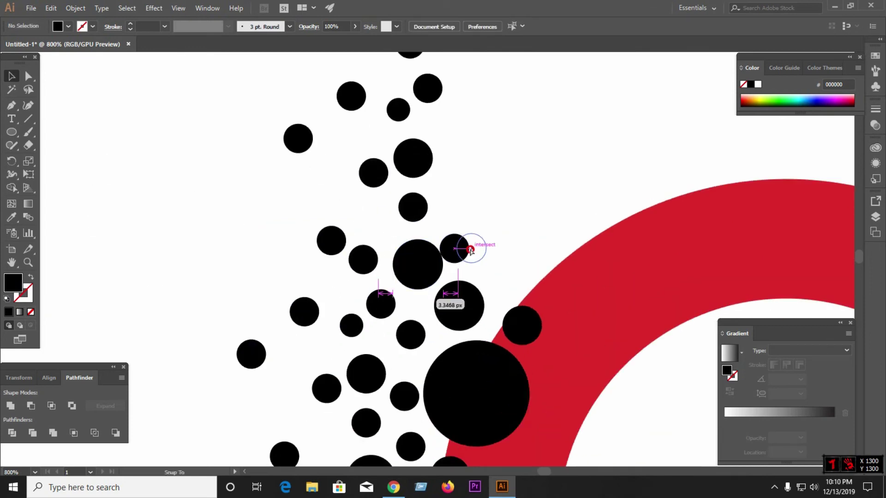
drag(333, 243, 311, 245)
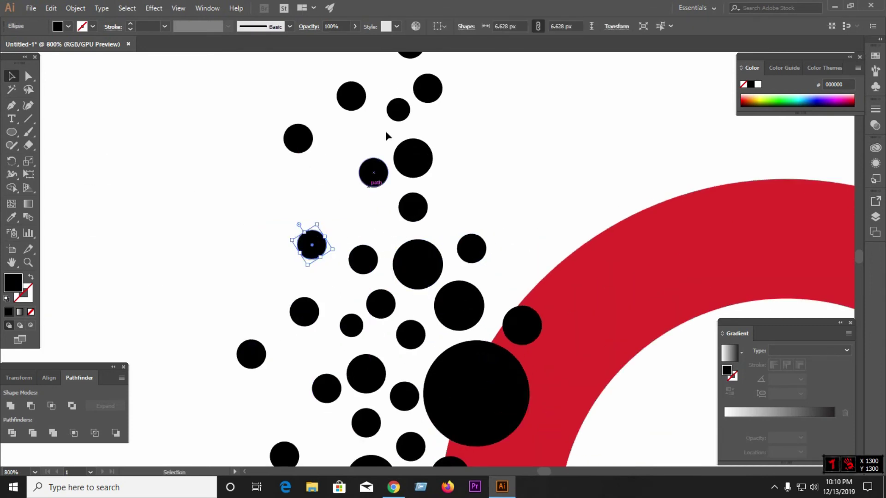
drag(398, 110, 239, 257)
mouse_move(355, 106)
mouse_down()
mouse_move(300, 364)
mouse_move(315, 366)
mouse_up()
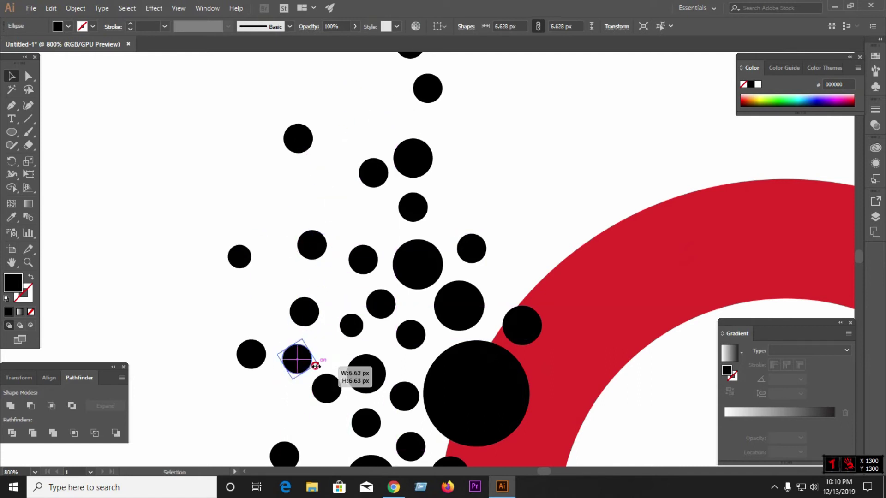
click(324, 341)
scroll(374, 192, down, 3)
Shift-select the big circle and three small circles overlapping the C.
scroll(375, 316, up, 3)
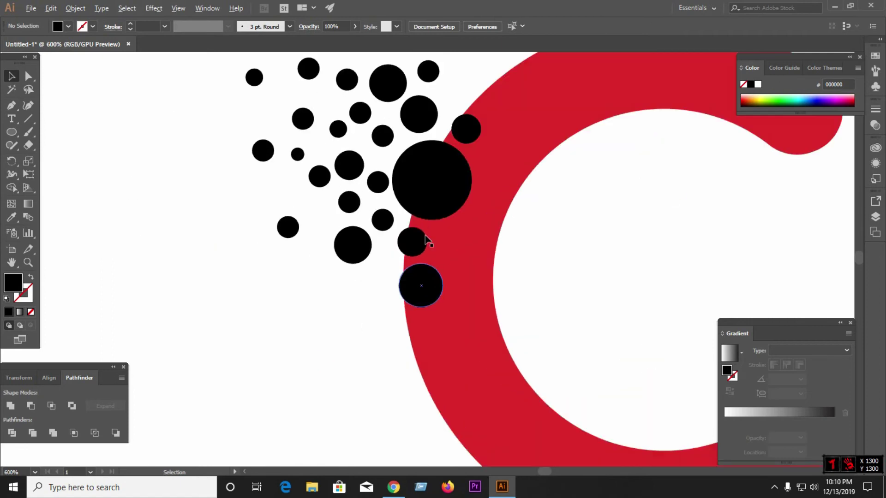
click(431, 194)
shift+click(466, 129)
shift+click(429, 286)
shift+click(413, 245)
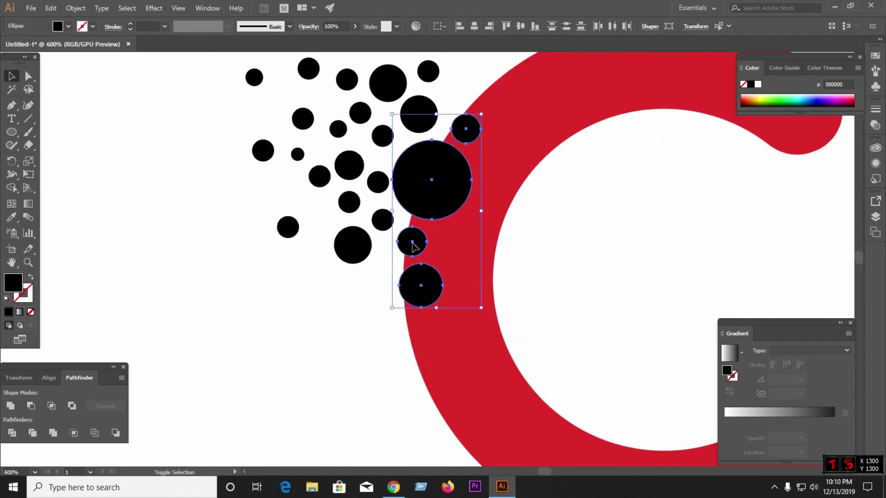
Apply Offset Path to the four circles with a small px offset, using Preview.
click(76, 8)
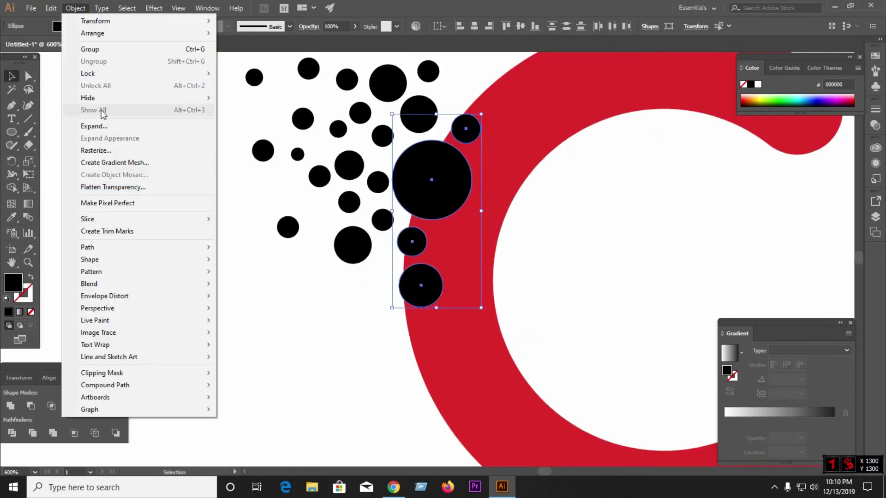
mouse_move(87, 247)
click(270, 288)
click(96, 211)
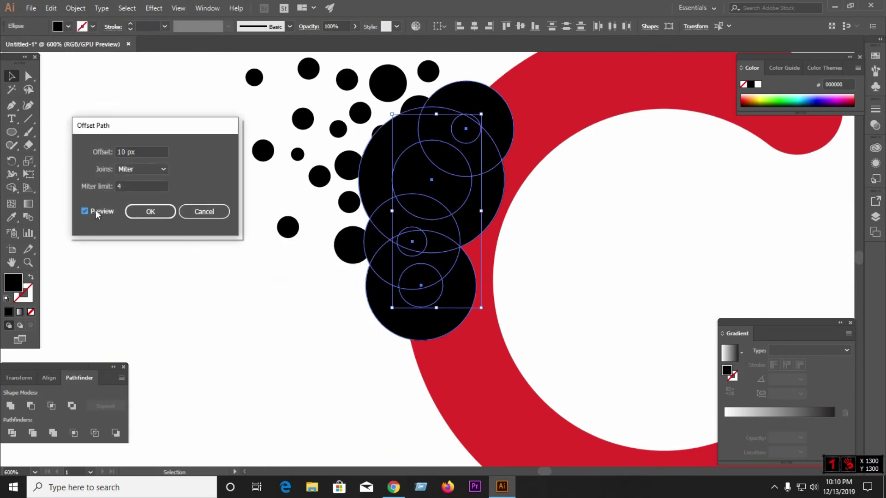
click(144, 151)
double_click(144, 152)
text(1)
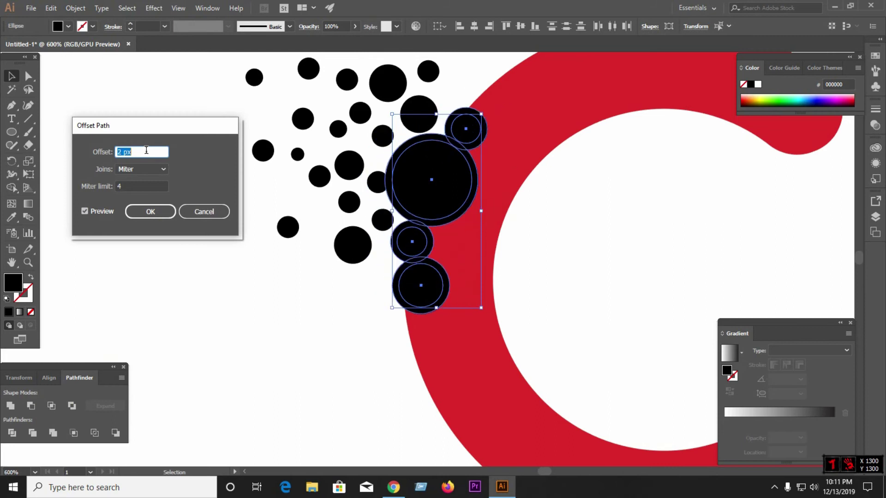
key(Up)
key(Up)
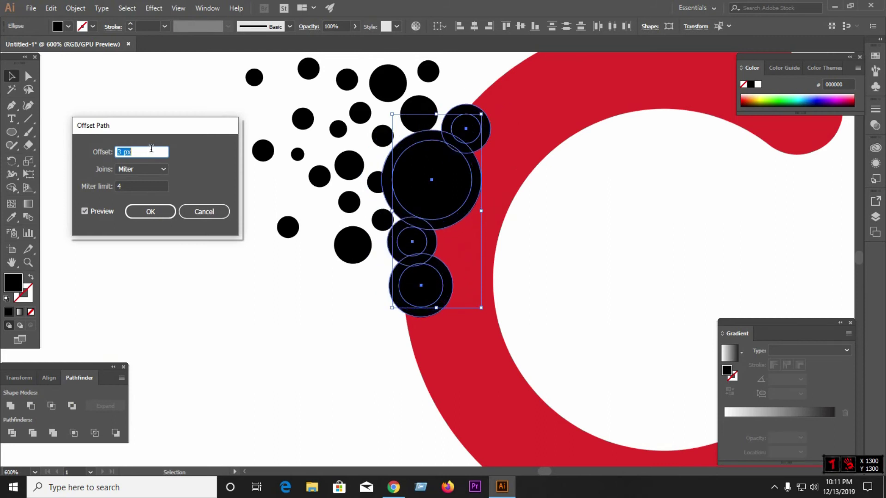
click(151, 211)
Divide the C and the overlapping circles with Pathfinder and ungroup the resulting pieces.
click(212, 297)
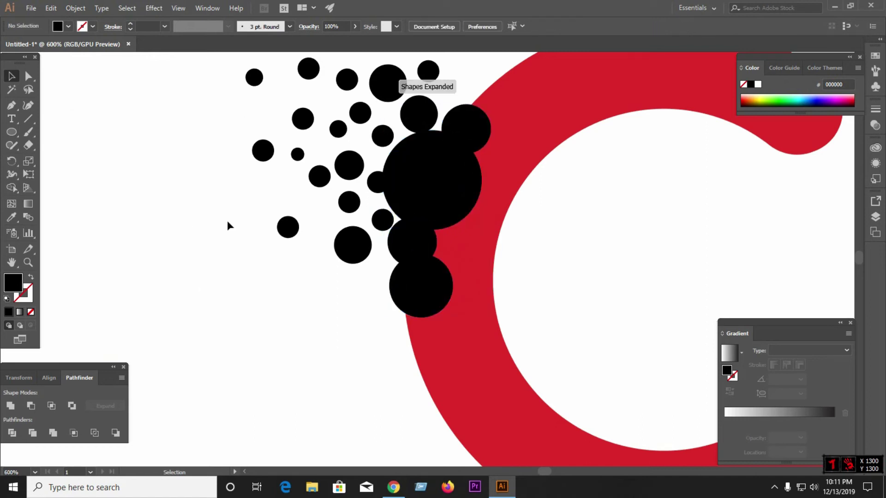
scroll(303, 313, down, 2)
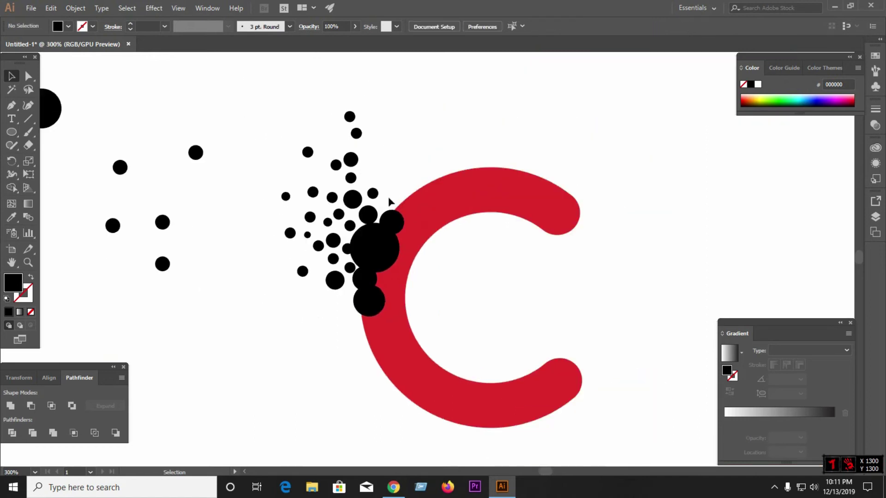
drag(373, 322, 361, 372)
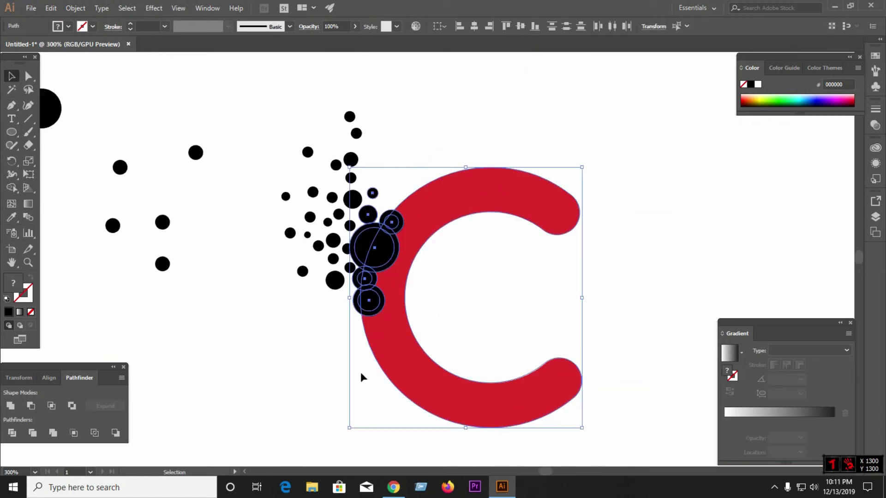
click(18, 433)
right_click(354, 271)
click(394, 350)
click(301, 373)
scroll(384, 300, up, 4)
Delete the rings, crescent, lens and triangular leftovers around the bottom and middle circles.
click(382, 305)
key(Delete)
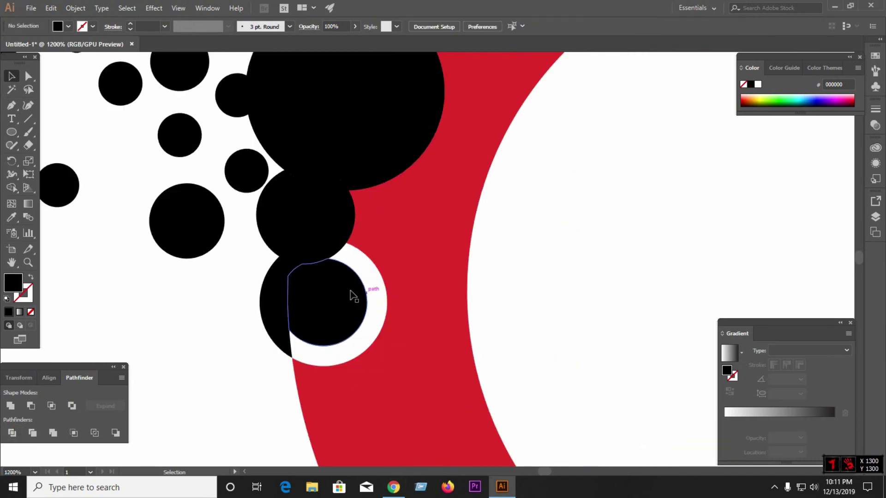
click(284, 325)
drag(309, 295, 347, 263)
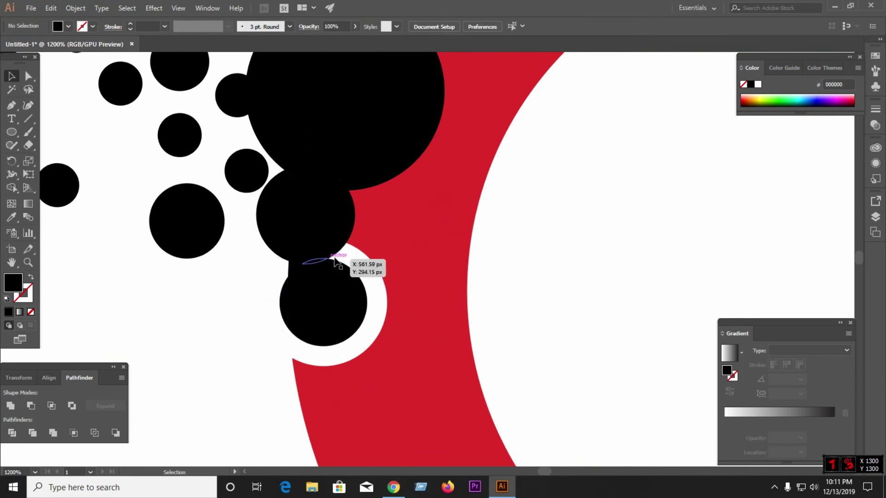
click(342, 213)
key(Delete)
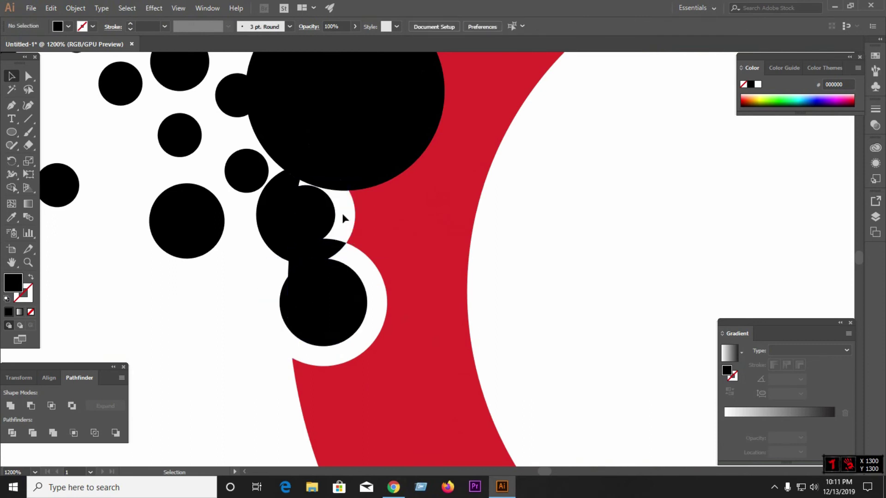
key(Delete)
click(328, 248)
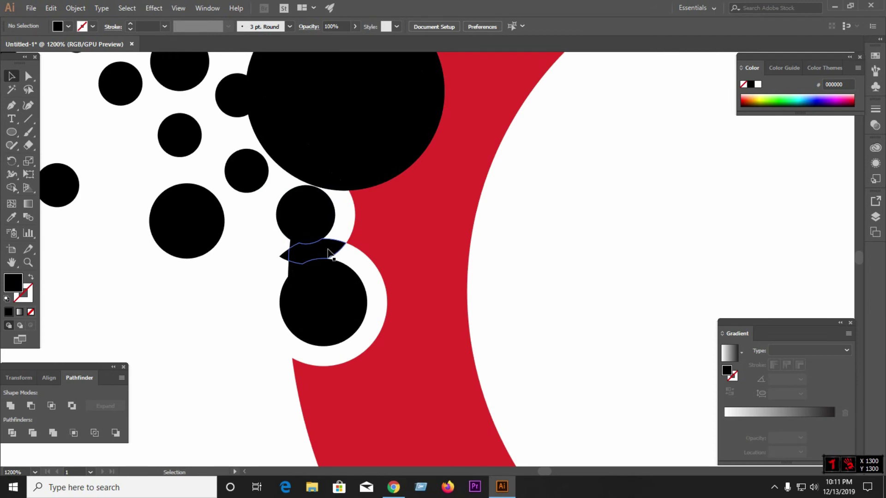
key(Delete)
click(290, 254)
key(Delete)
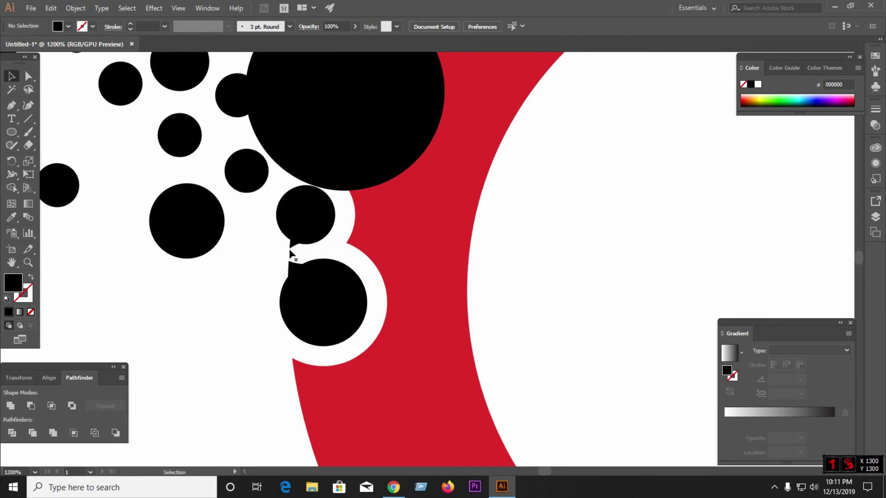
Delete the leftover crescents and sliver around the large circle.
click(385, 173)
key(Delete)
click(325, 180)
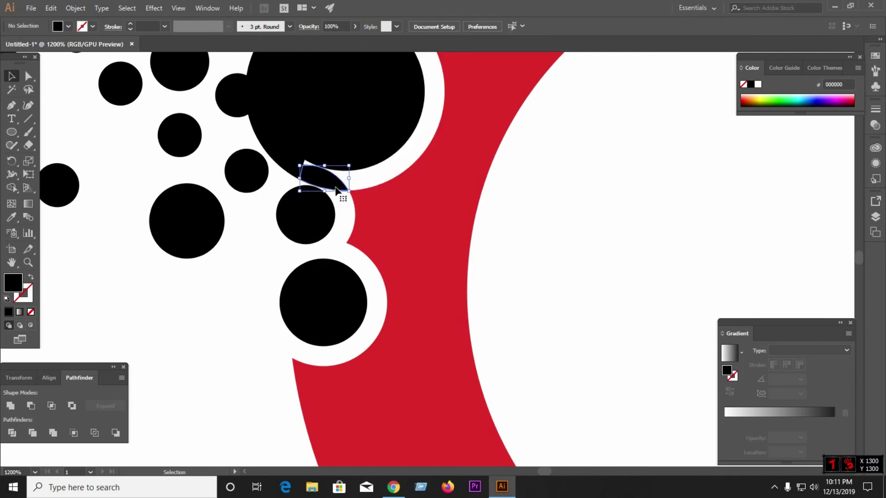
key(Delete)
click(294, 167)
key(Delete)
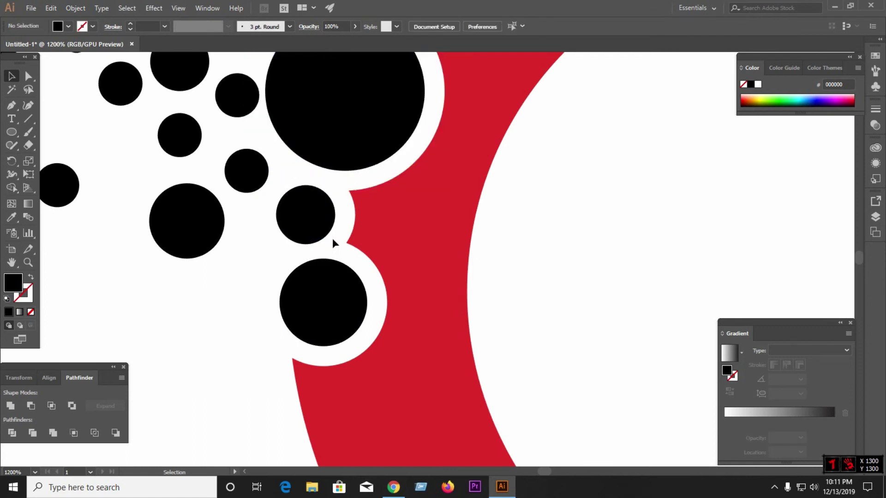
Remove the remaining left and right crescent pieces and the slivers between the circles.
scroll(332, 244, down, 5)
scroll(322, 185, up, 6)
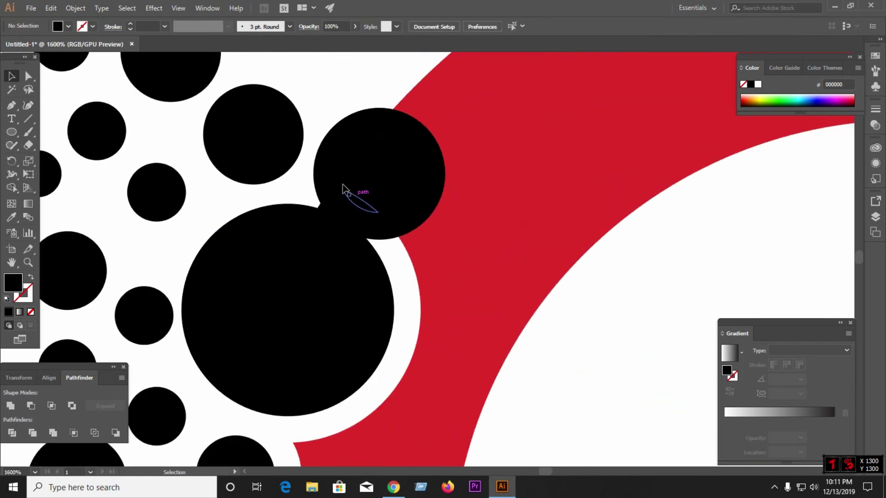
click(318, 180)
key(Delete)
click(417, 141)
key(Delete)
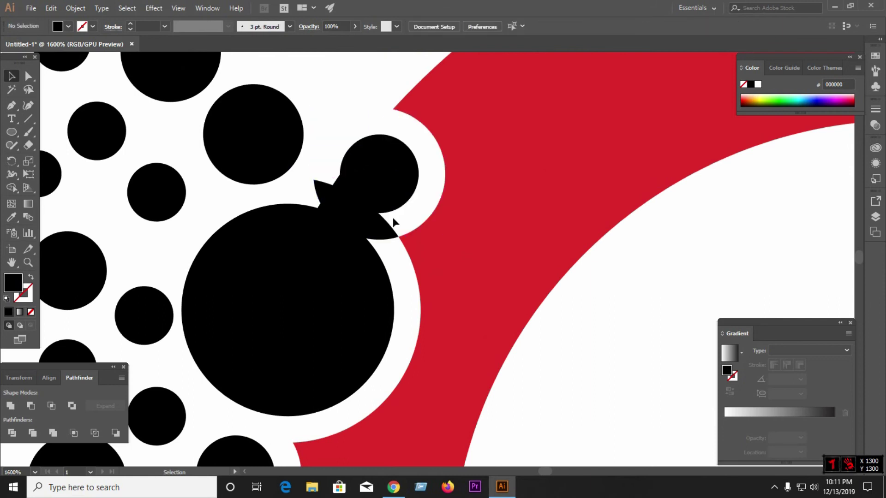
click(387, 230)
key(Delete)
click(328, 196)
key(Delete)
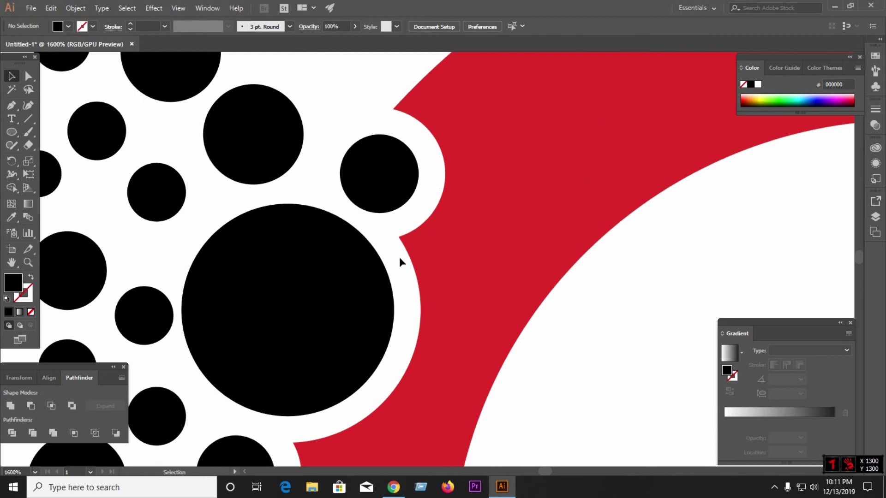
alt+scroll(394, 256, down, 4)
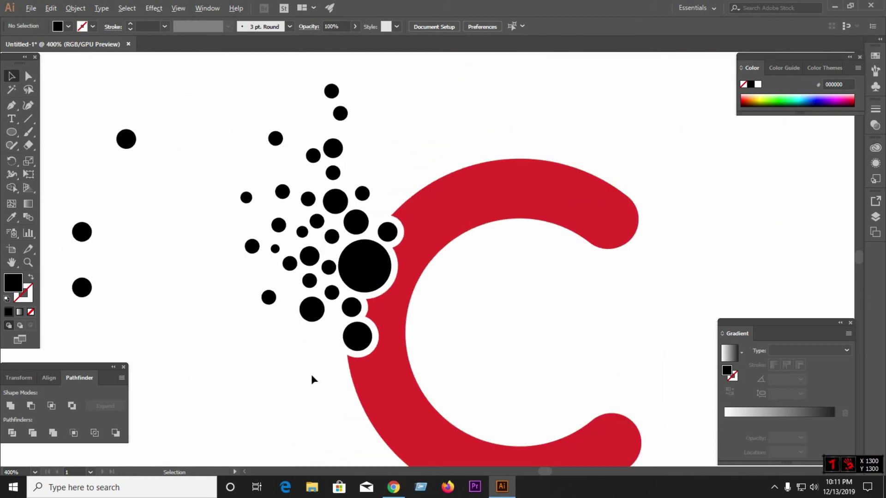
Round the two sharp corners on the red C's lower edge with the Direct Selection tool.
alt+scroll(311, 374, down, 2)
alt+scroll(316, 410, up, 3)
alt+scroll(332, 350, up, 2)
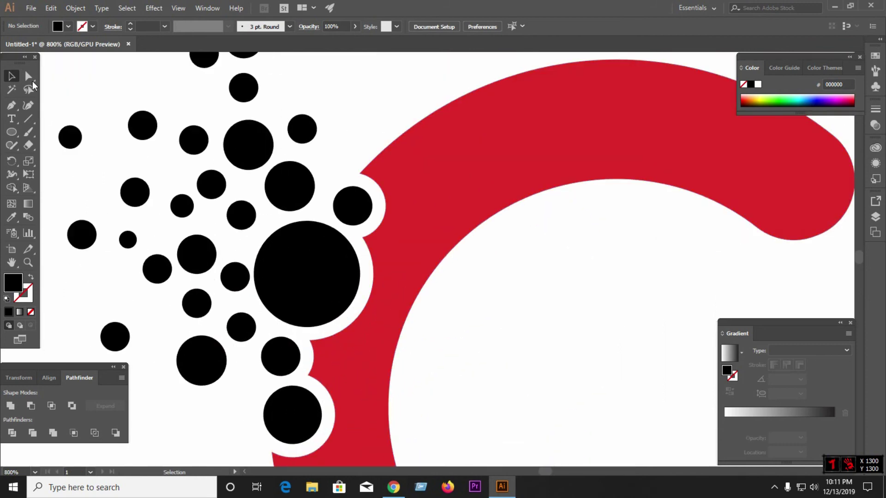
click(28, 79)
alt+scroll(351, 364, up, 2)
alt+scroll(305, 346, up, 1)
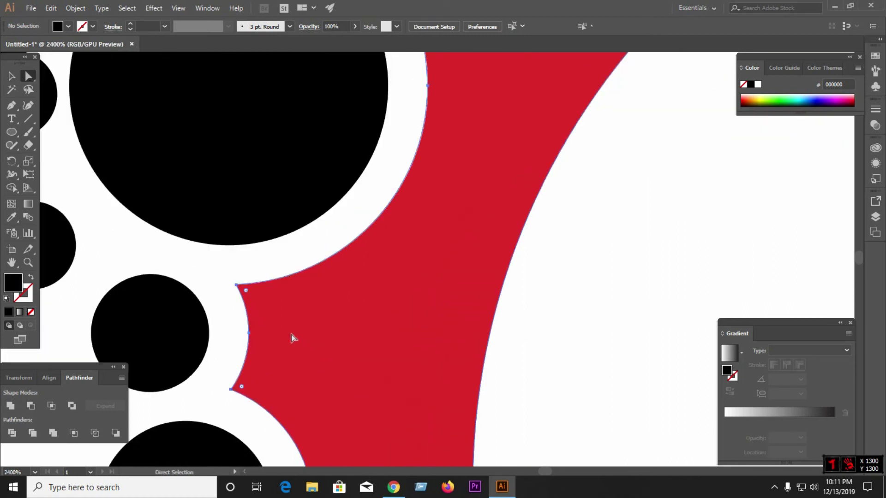
click(248, 292)
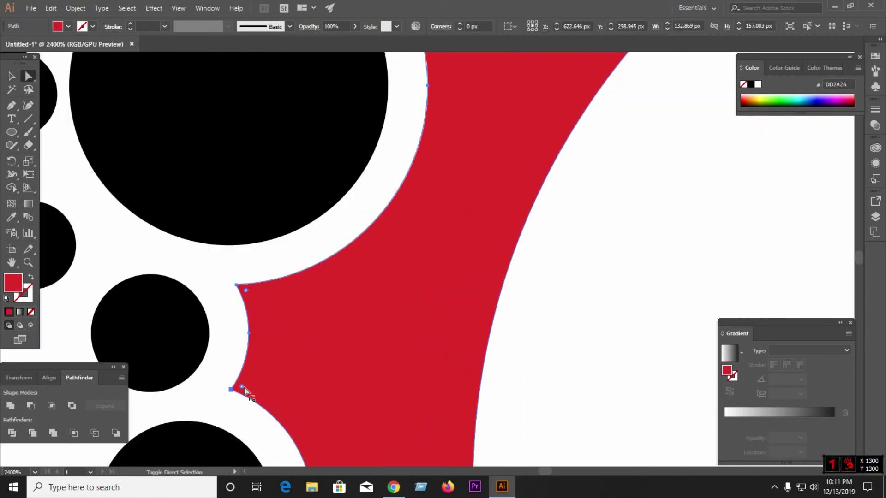
drag(243, 387, 319, 377)
click(529, 326)
Nudge the lower anchor of the dot cut-out on the red C.
alt+scroll(383, 253, down, 3)
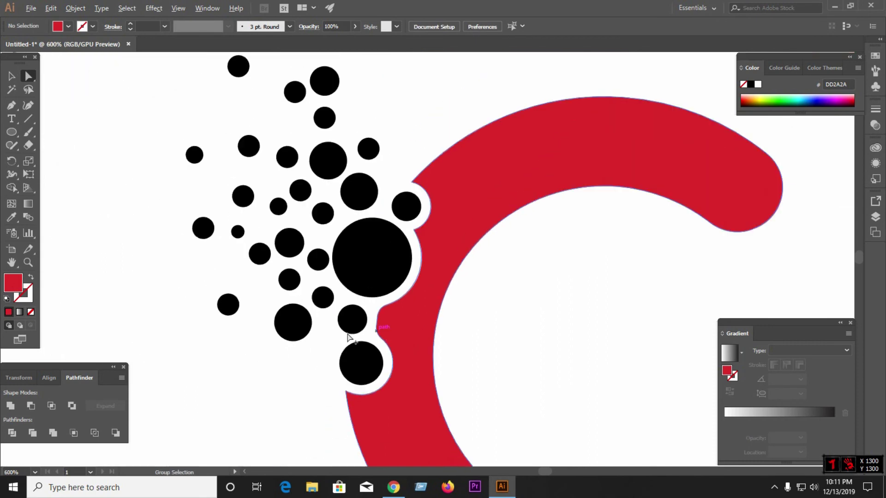
alt+scroll(380, 252, down, 2)
alt+scroll(381, 253, up, 5)
click(286, 318)
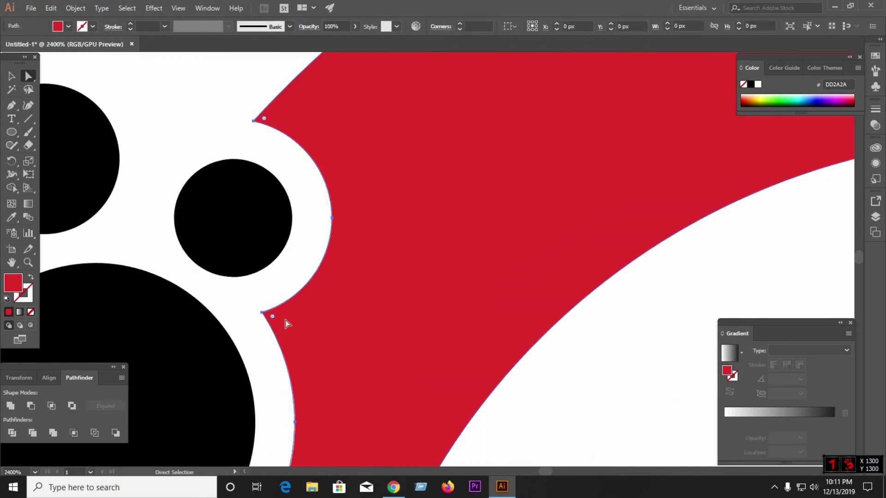
alt+scroll(323, 299, down, 3)
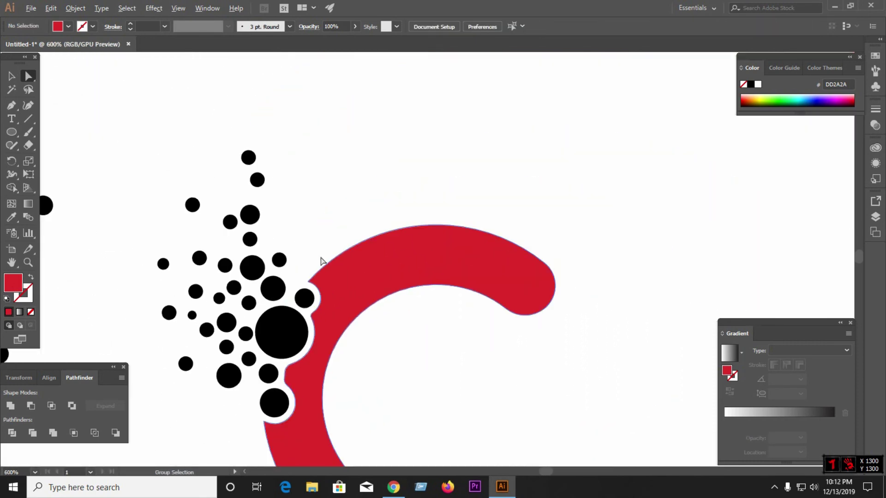
alt+scroll(312, 318, up, 2)
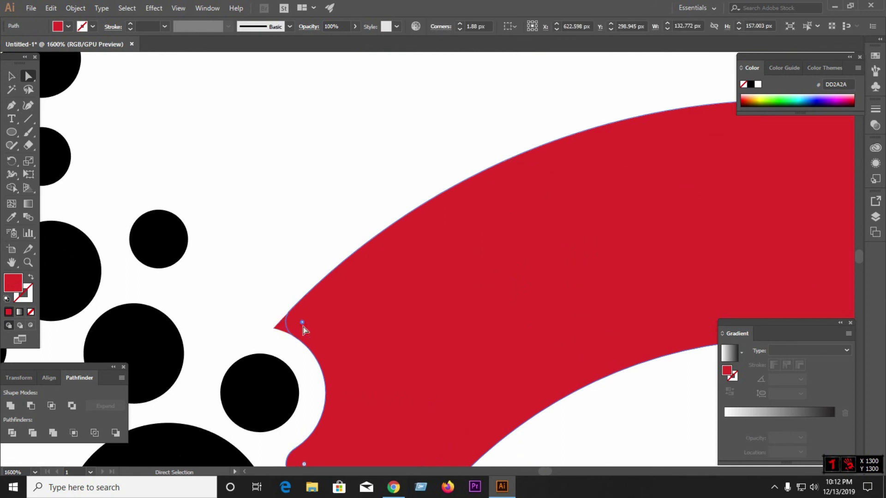
click(271, 272)
alt+scroll(427, 275, down, 4)
alt+scroll(389, 370, down, 1)
alt+scroll(373, 388, up, 2)
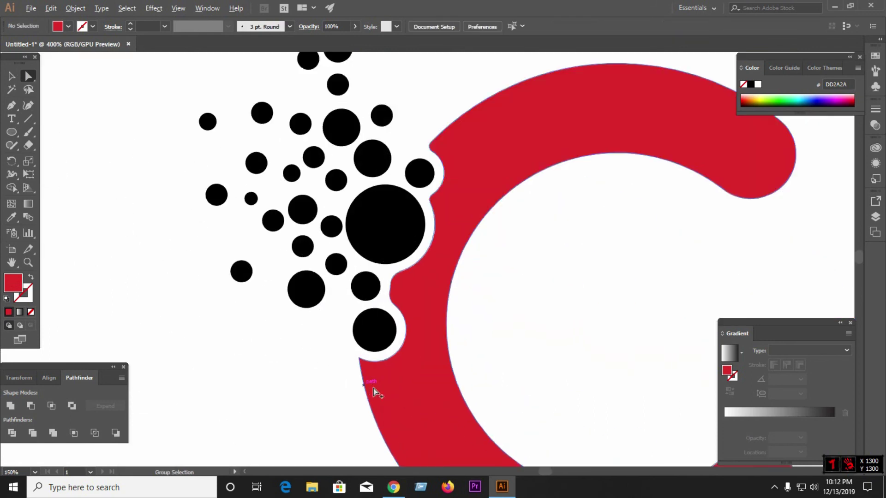
alt+scroll(373, 388, up, 1)
click(355, 345)
drag(355, 345, 364, 359)
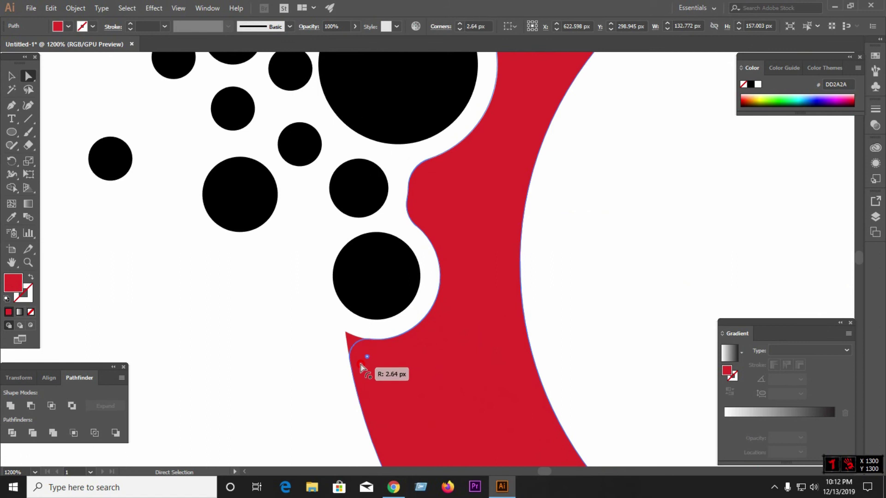
click(293, 371)
Reshape the C's left bump and round its top, side and lower corners.
alt+scroll(321, 368, down, 2)
alt+scroll(318, 367, down, 2)
alt+scroll(345, 326, up, 5)
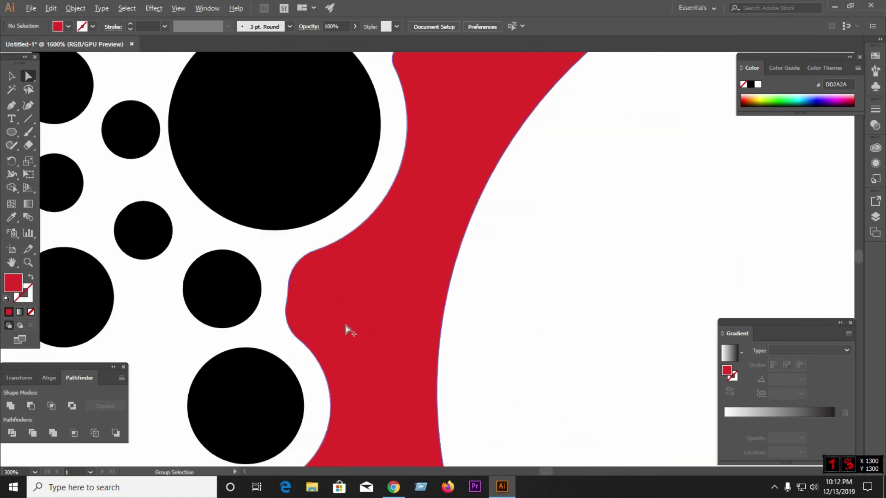
click(309, 306)
drag(327, 313, 304, 321)
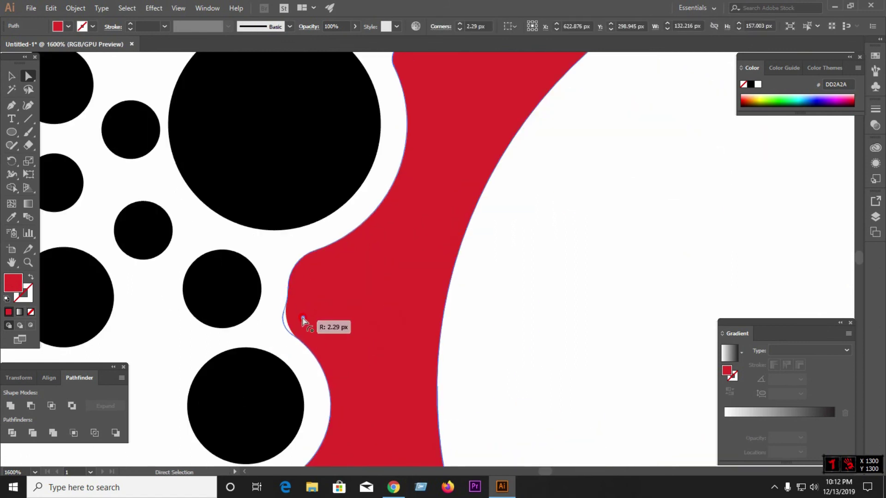
drag(328, 289, 271, 258)
drag(300, 320, 282, 324)
scroll(300, 291, up, 3)
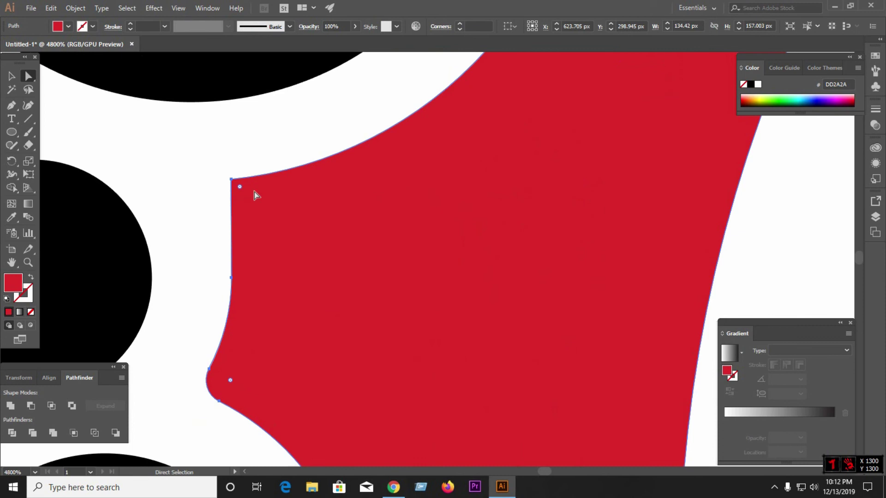
drag(240, 187, 250, 200)
click(271, 162)
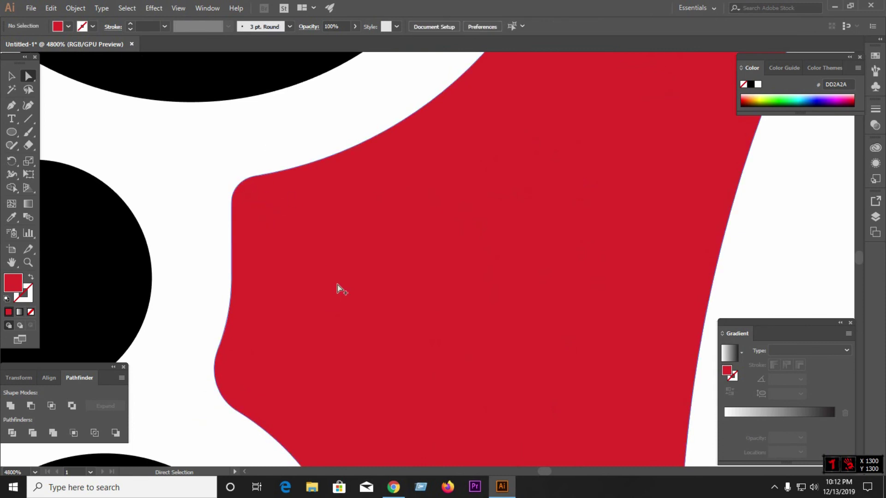
scroll(338, 289, down, 5)
scroll(275, 382, down, 1)
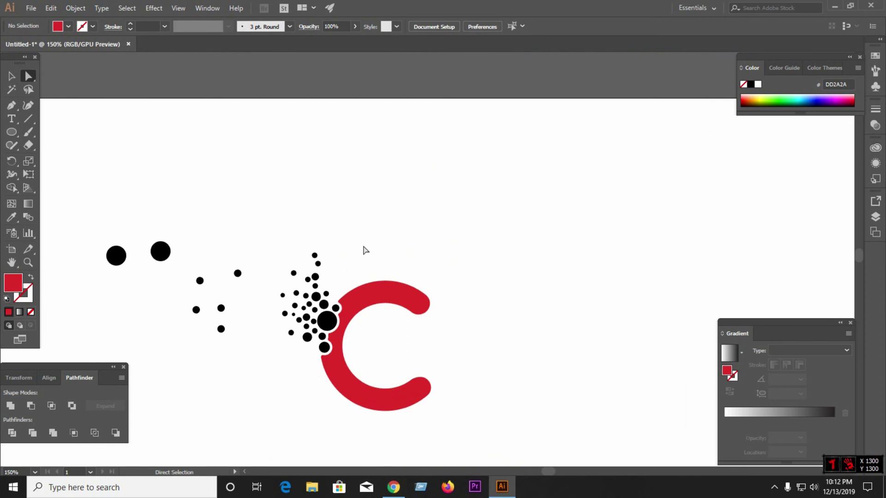
Move the red C and its dot cluster up and to the right.
drag(292, 235, 452, 417)
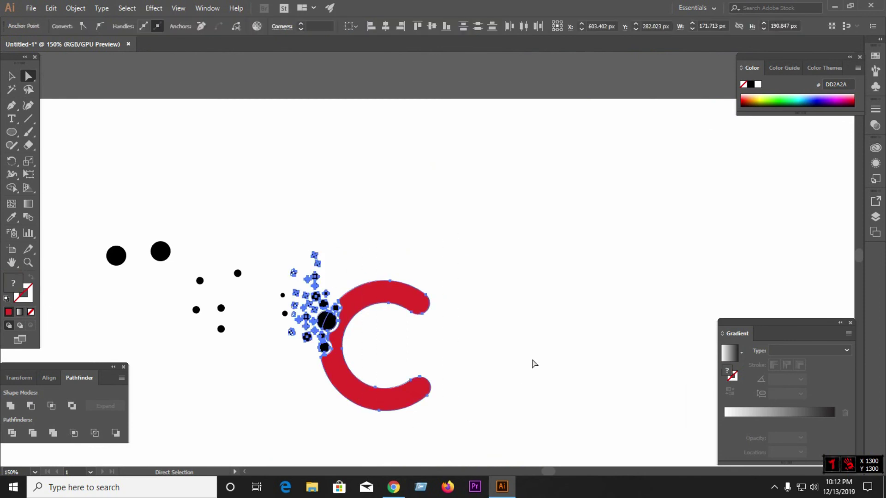
click(13, 80)
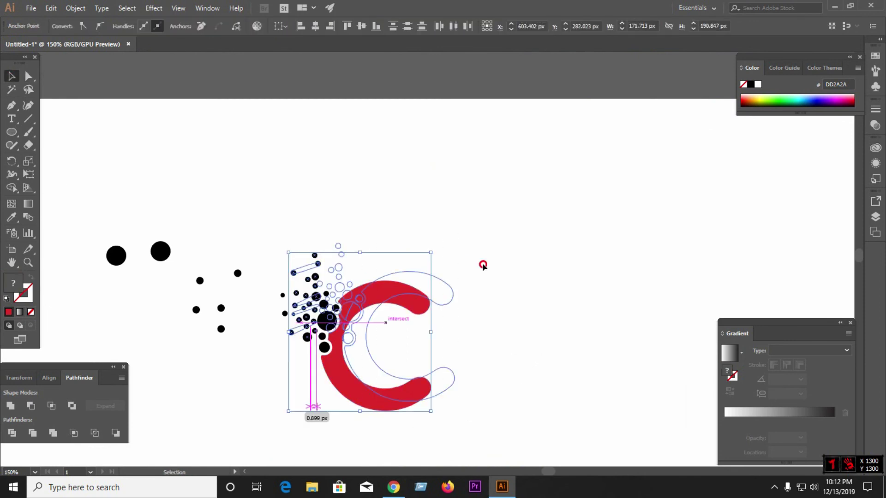
drag(335, 341, 459, 289)
key(ctrl+z)
drag(497, 429, 288, 282)
drag(390, 289, 549, 207)
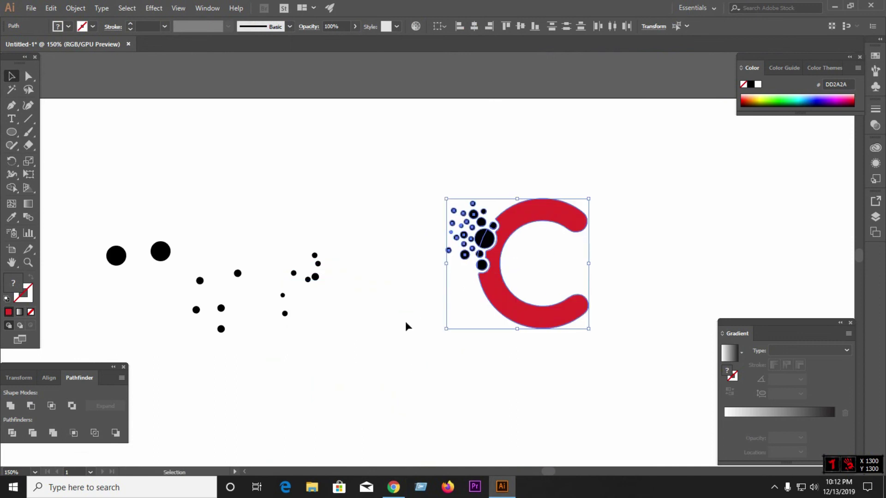
click(265, 228)
Delete the stray dots left behind on the left of the logo.
drag(88, 214, 364, 387)
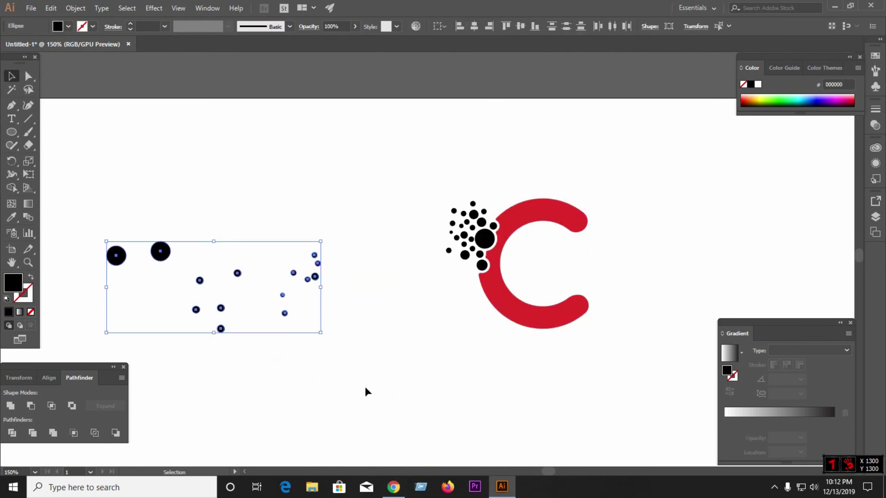
key(Delete)
drag(399, 162, 626, 355)
click(534, 390)
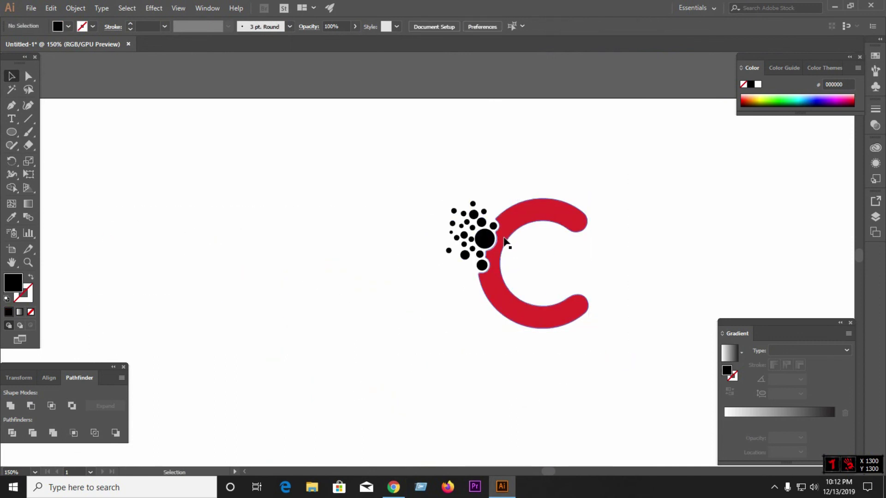
scroll(507, 237, up, 5)
Unite the overlapping circles, then the whole logo, into one black shape.
drag(356, 200, 438, 284)
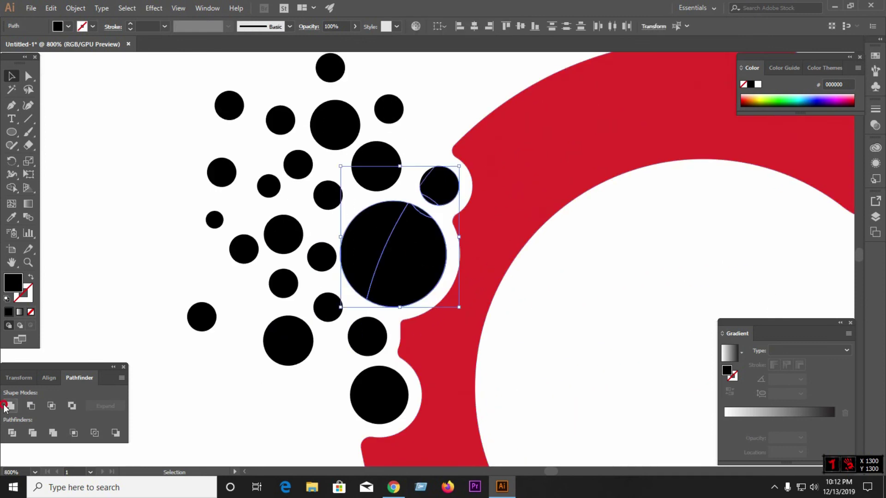
click(5, 405)
scroll(198, 401, down, 3)
drag(135, 236, 389, 438)
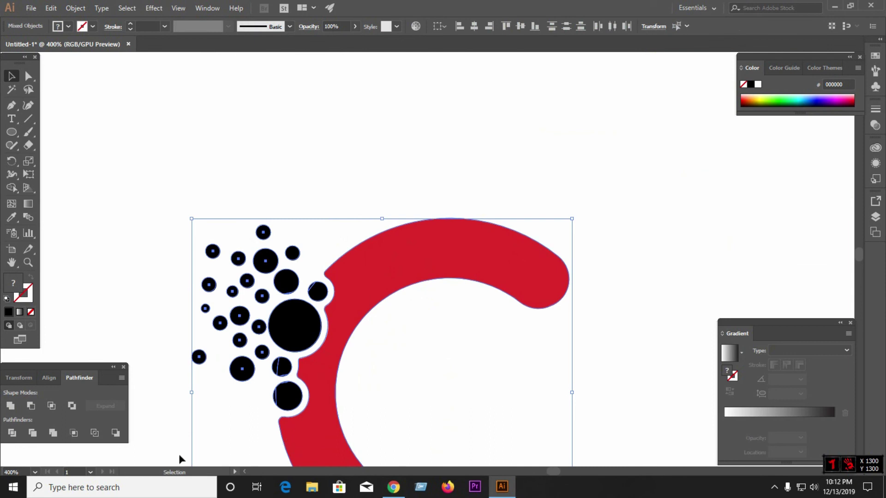
click(12, 405)
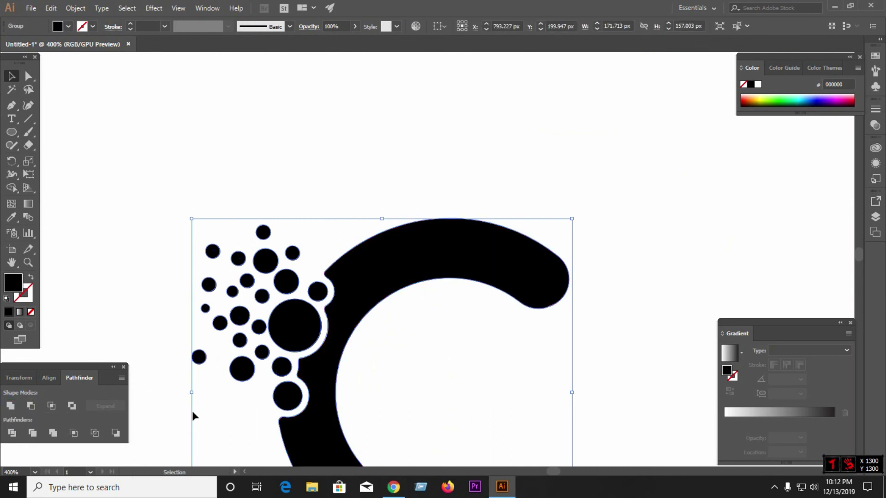
click(190, 408)
Reposition and enlarge the united logo to about 171.71 by 157 px.
scroll(333, 354, down, 3)
scroll(396, 406, down, 3)
scroll(397, 404, up, 1)
scroll(398, 384, down, 3)
mouse_move(375, 240)
mouse_down()
mouse_move(312, 294)
mouse_move(401, 332)
mouse_up()
click(402, 339)
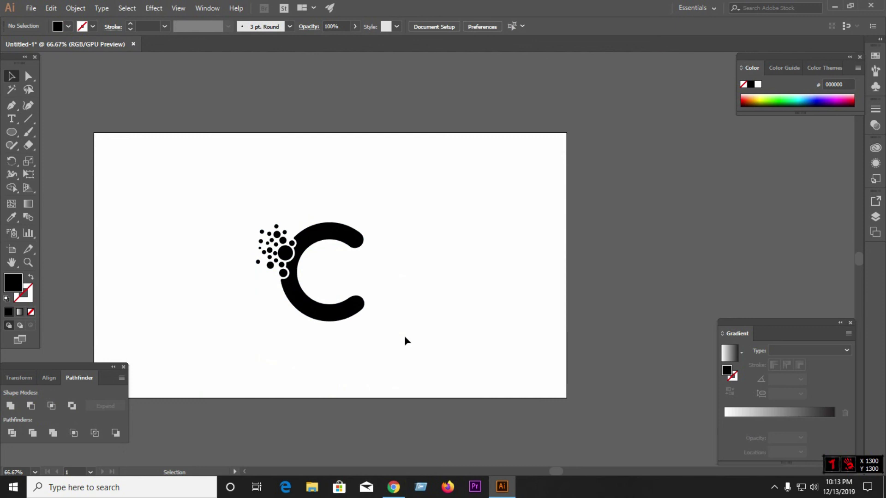